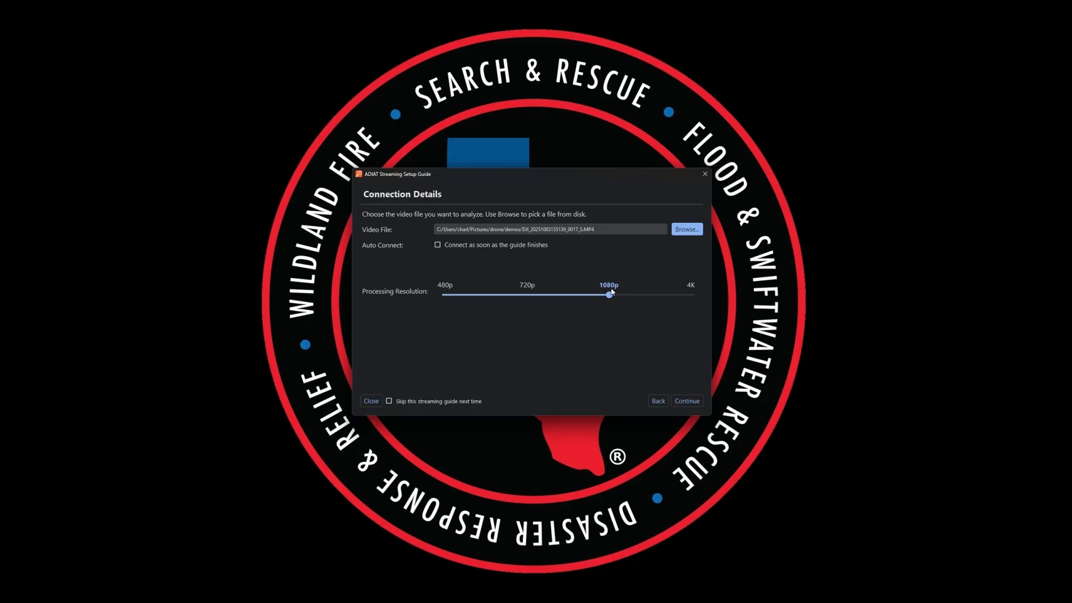
# Step: Accept the connection details at 1080p and look through the list of supported drone/camera models, keeping Matrice 4E
pyautogui.click(686, 403)
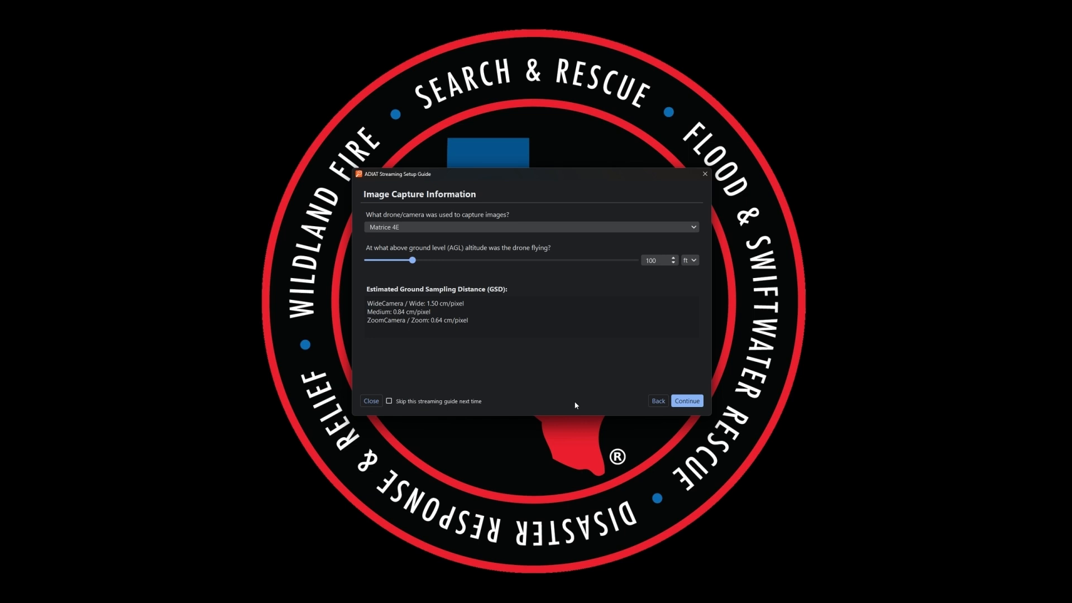
pyautogui.click(612, 227)
pyautogui.scroll(10, 612, 245)
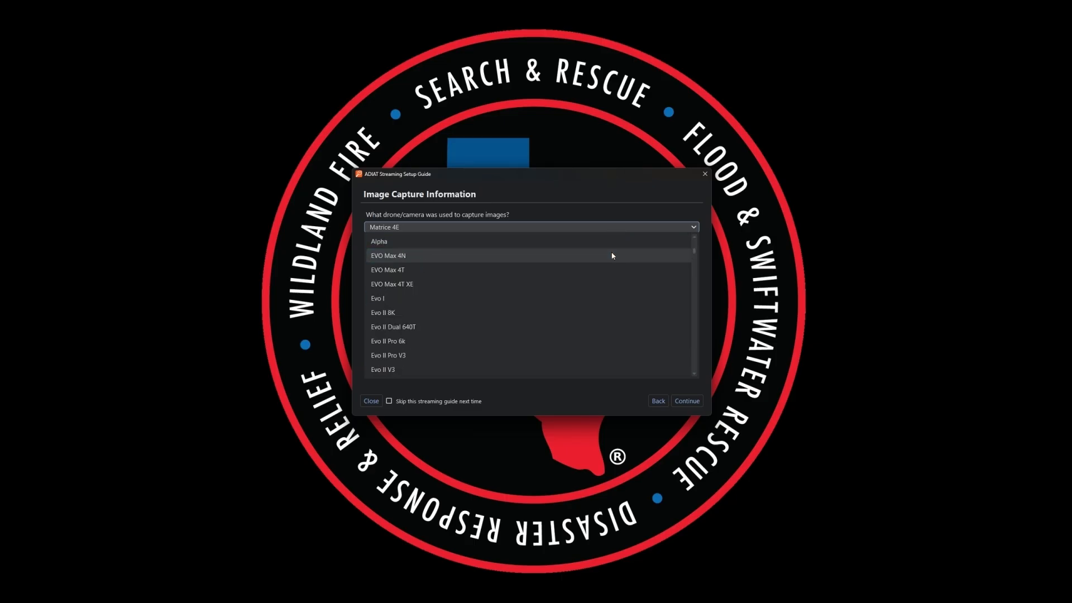
pyautogui.scroll(2, 612, 256)
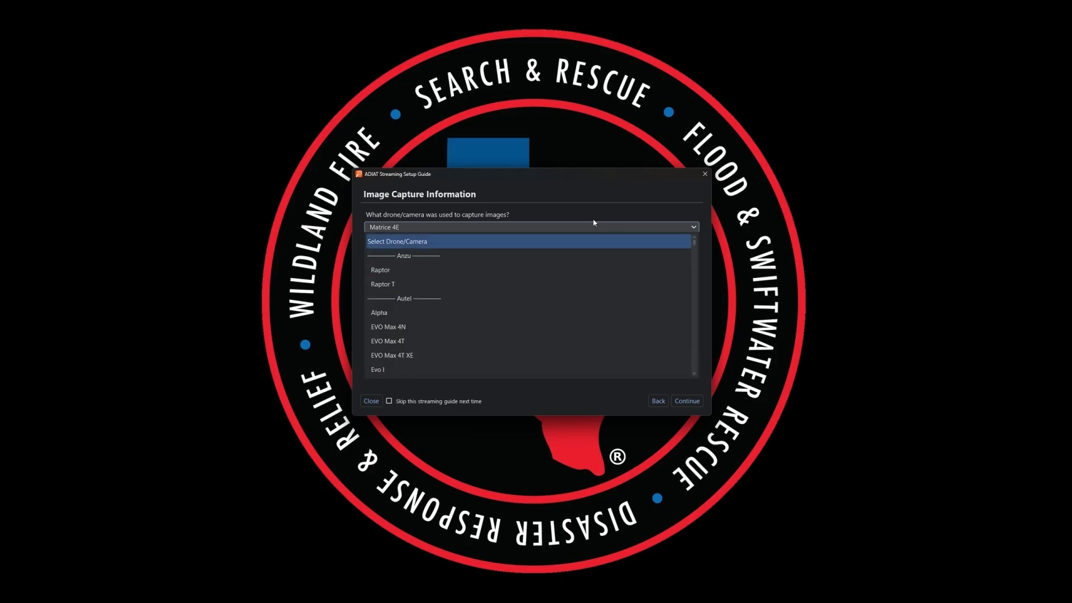
pyautogui.scroll(-20, 597, 257)
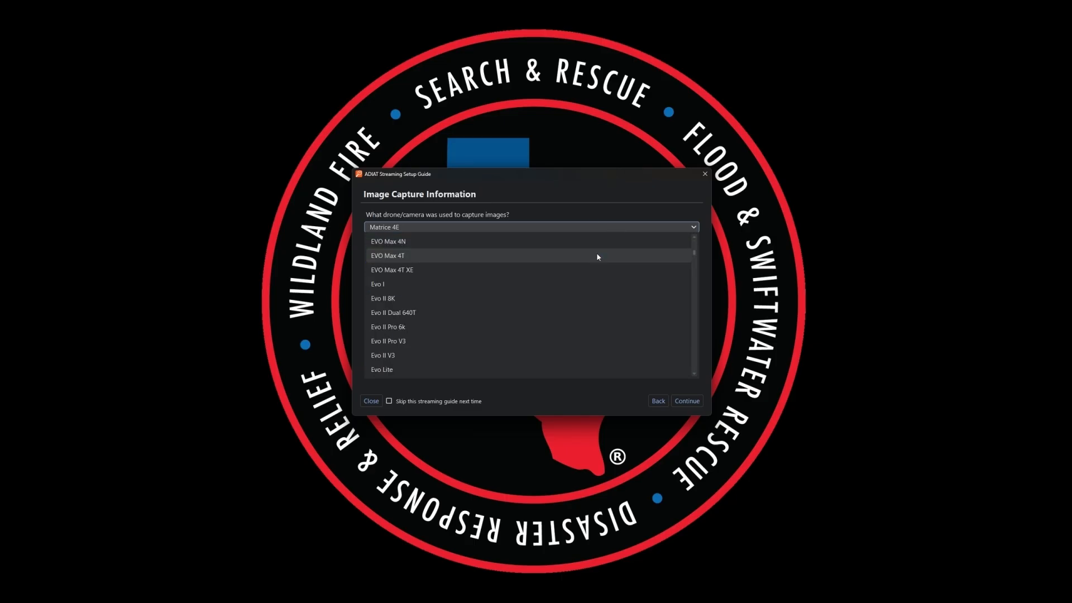
pyautogui.scroll(-4, 597, 254)
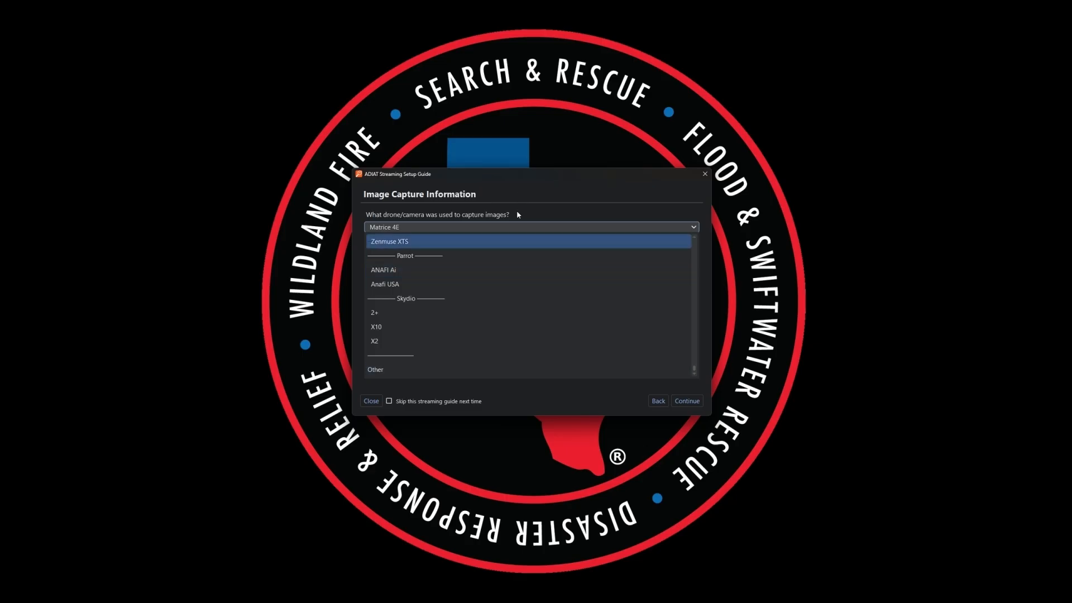
pyautogui.click(532, 200)
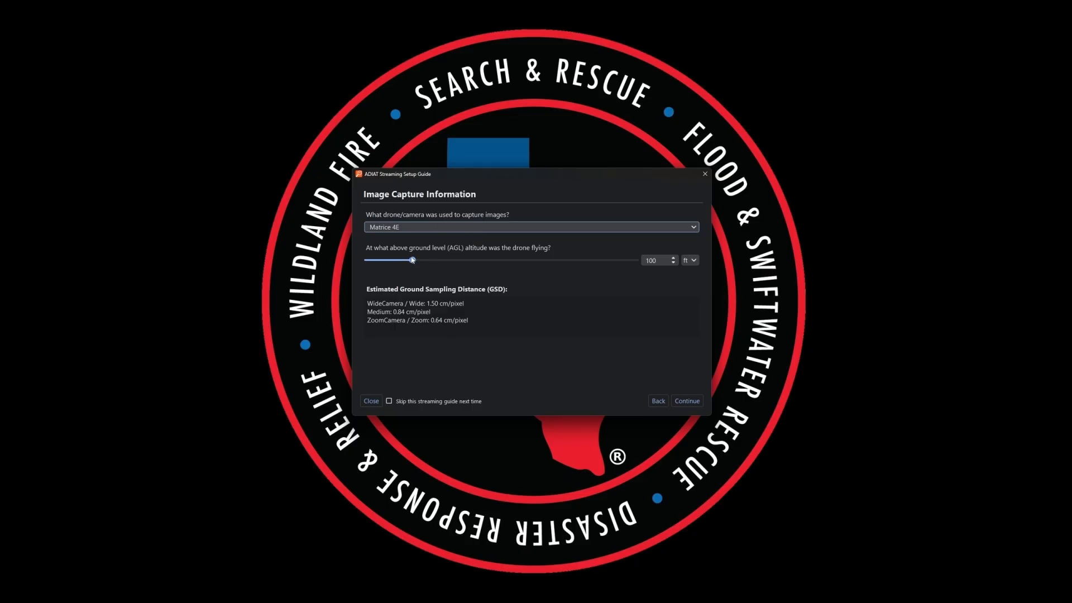
# Step: Set the drone's above-ground-level altitude to 150 ft and continue to the search target size page
pyautogui.moveTo(412, 261); pyautogui.dragTo(436, 265)
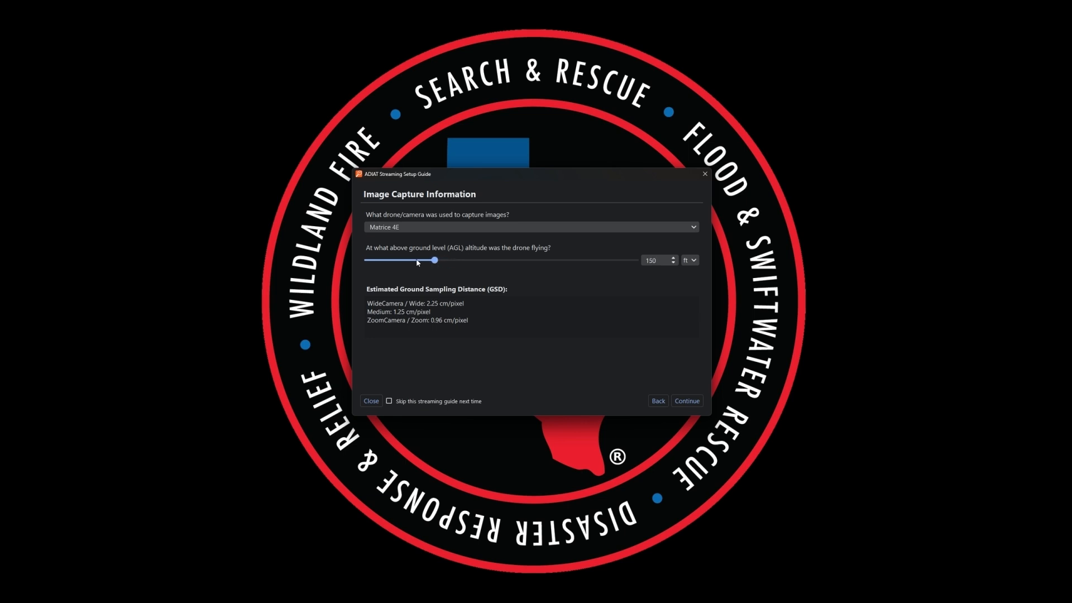
pyautogui.click(689, 402)
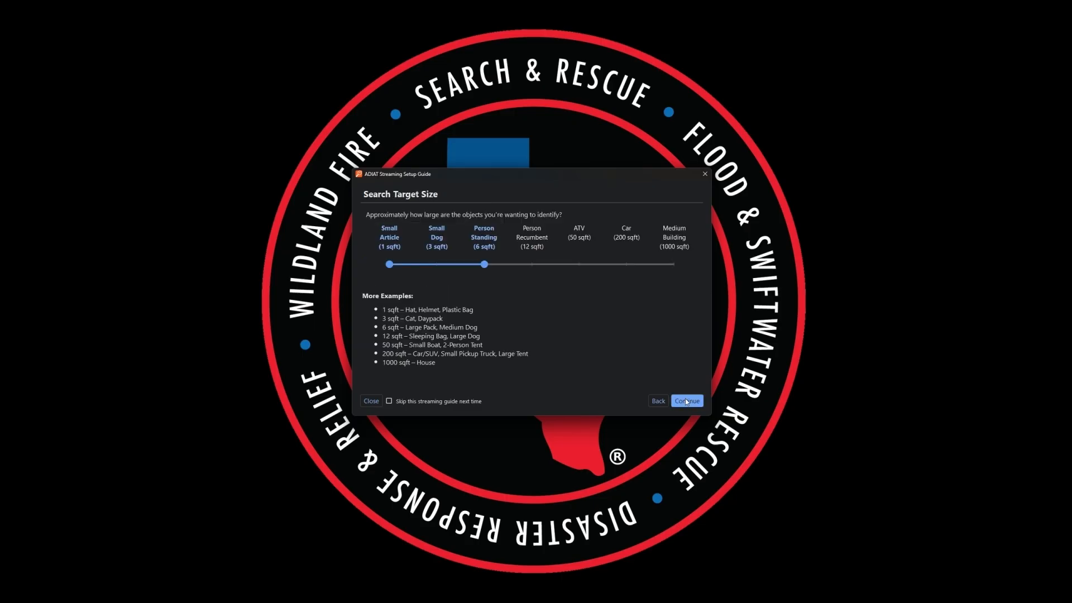
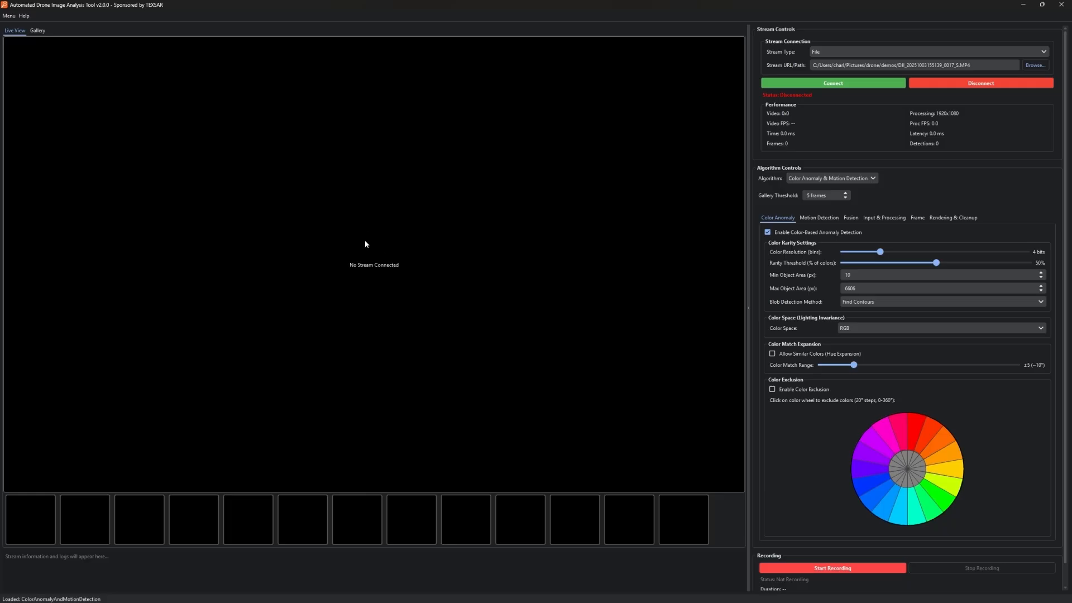
pyautogui.click(9, 17)
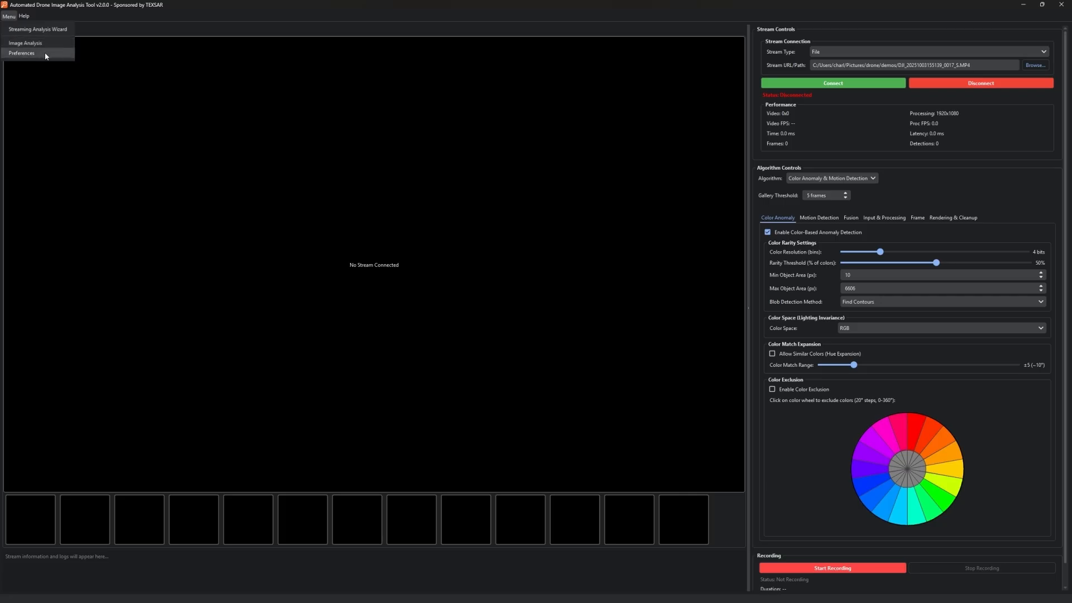
pyautogui.click(116, 26)
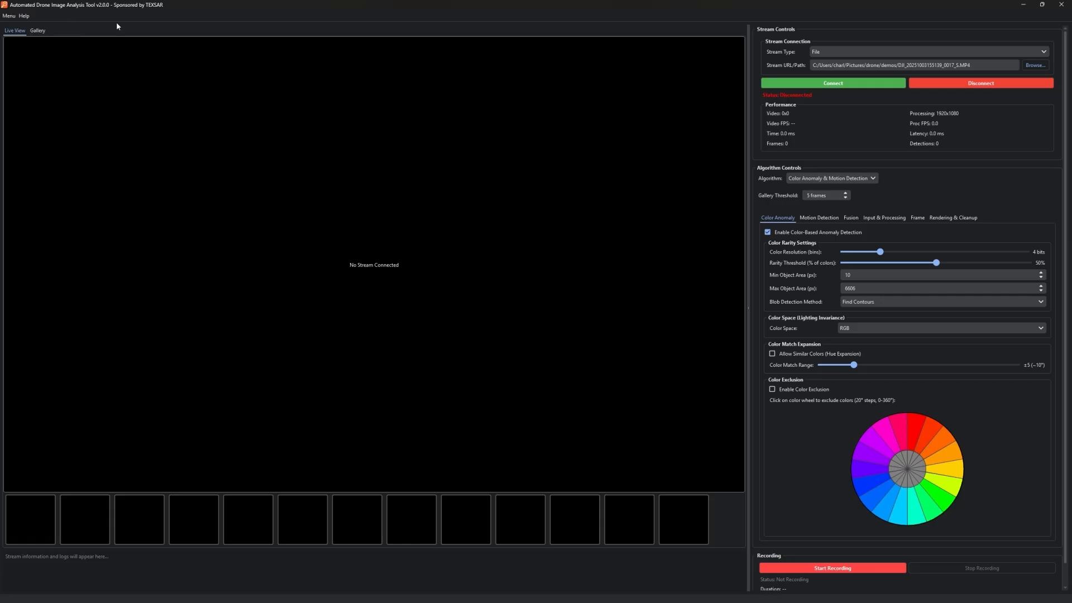
pyautogui.click(25, 16)
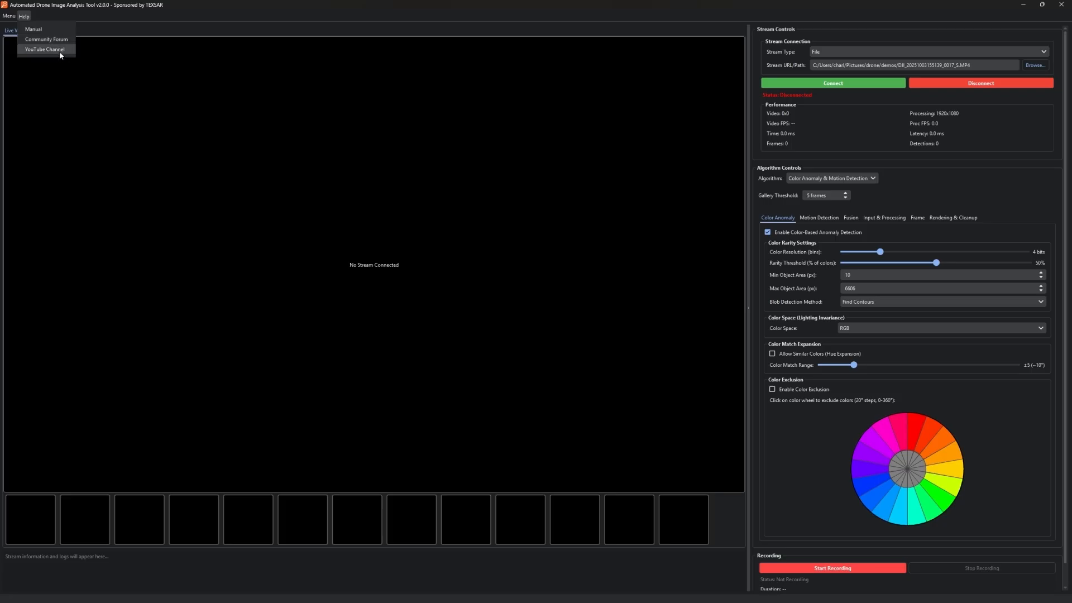
pyautogui.click(215, 28)
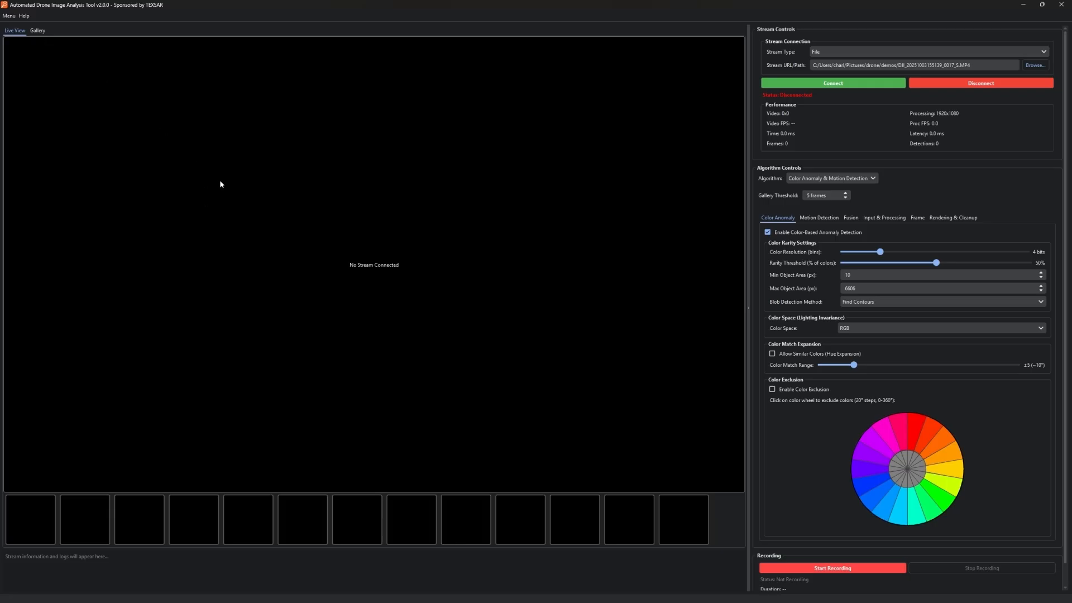
# Step: Try the HDMI Capture and RTMP Stream stream types, and attempt to connect without a stream URL
pyautogui.click(848, 54)
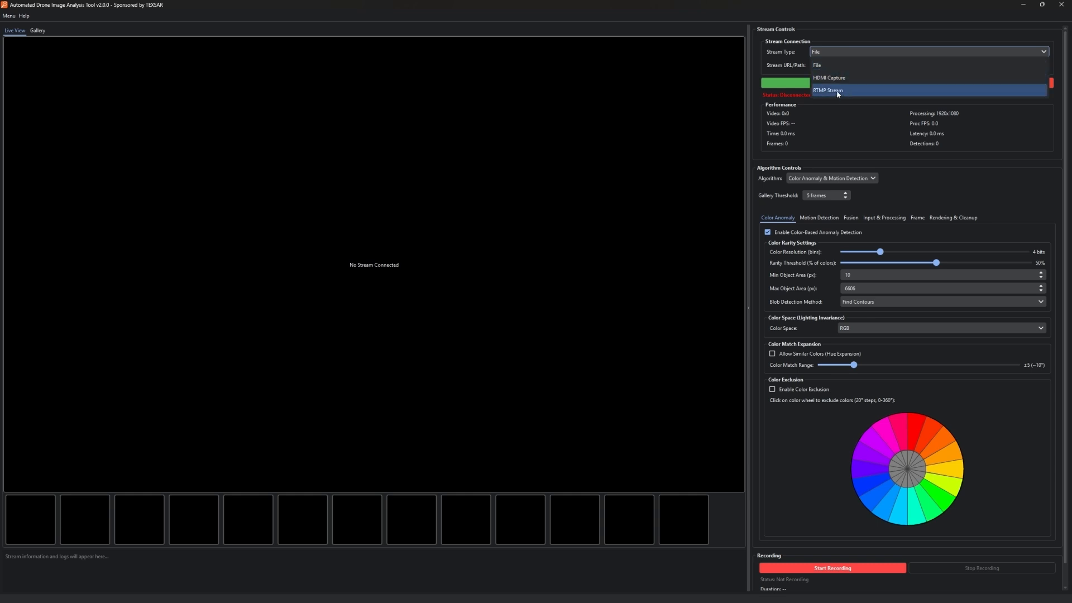
pyautogui.click(781, 59)
pyautogui.click(843, 49)
pyautogui.click(837, 78)
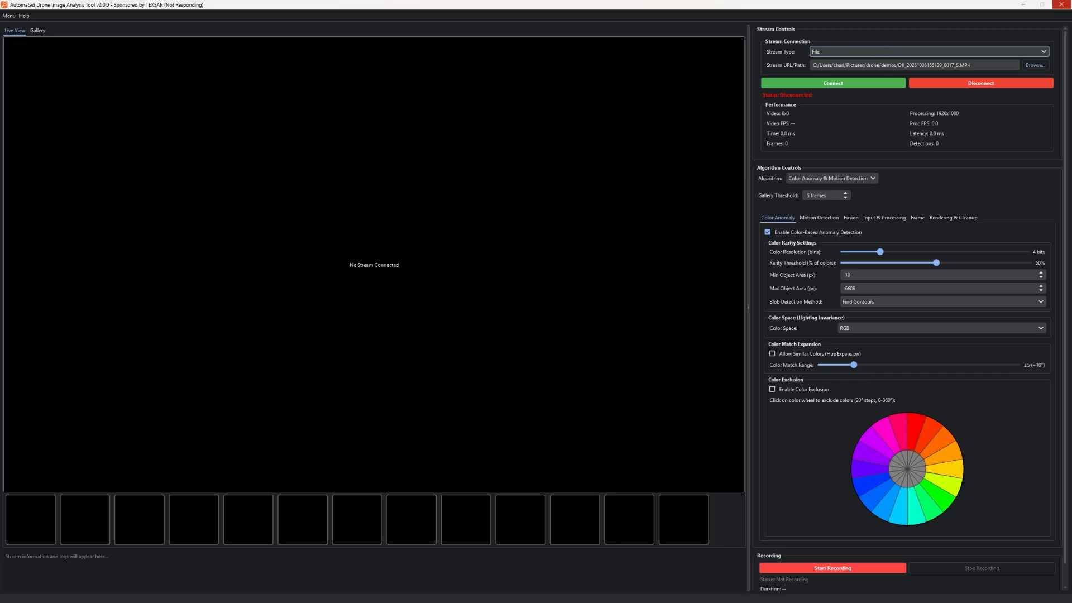
pyautogui.click(837, 52)
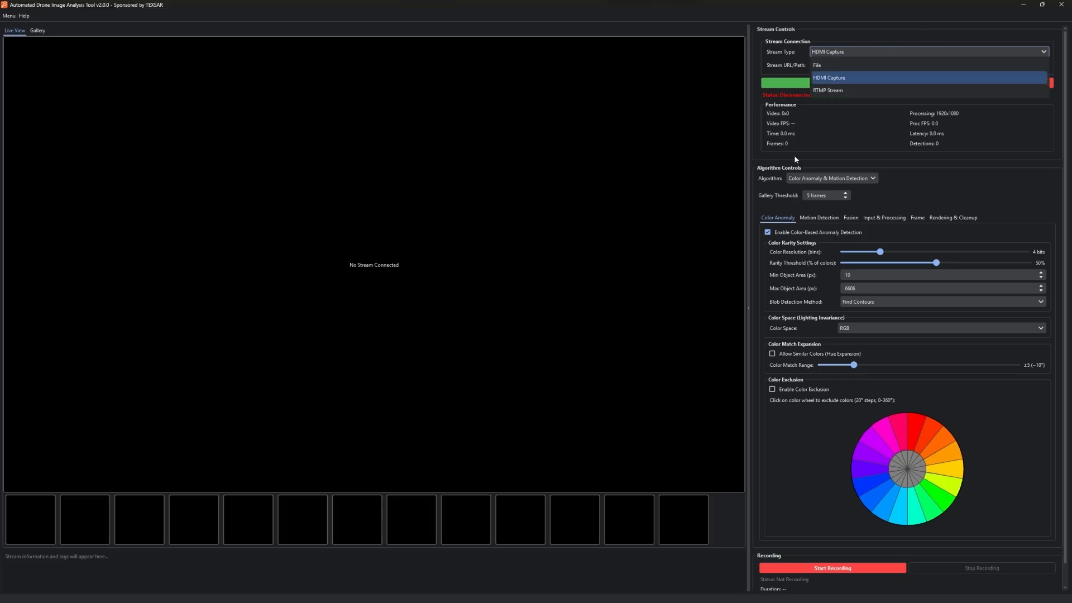
pyautogui.click(833, 89)
pyautogui.click(835, 85)
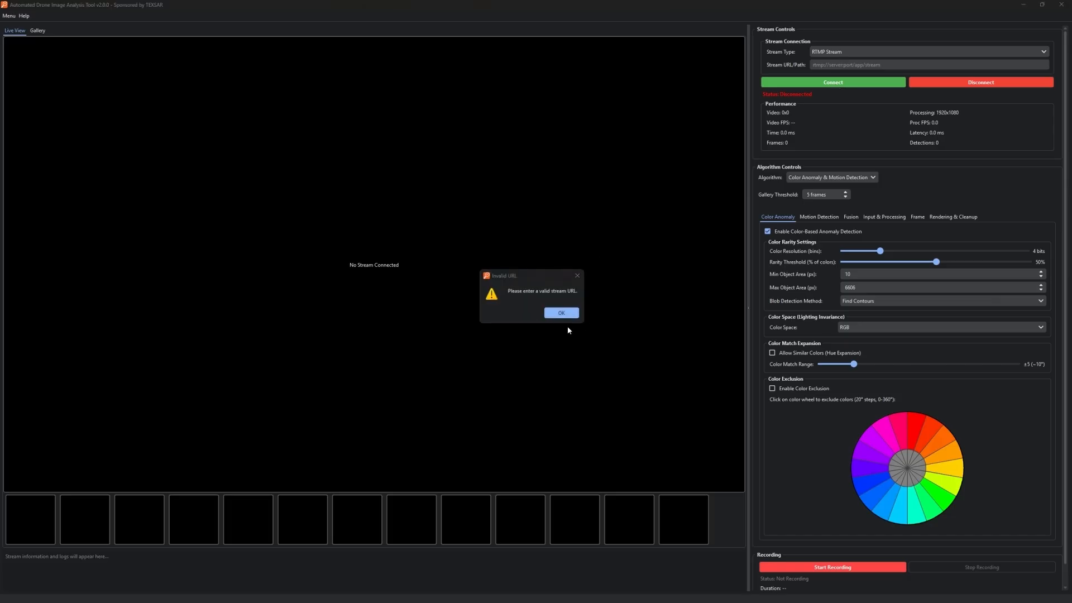
pyautogui.click(561, 312)
# Step: Switch the stream type to HDMI Capture again and return it to RTMP Stream
pyautogui.click(840, 52)
pyautogui.click(836, 78)
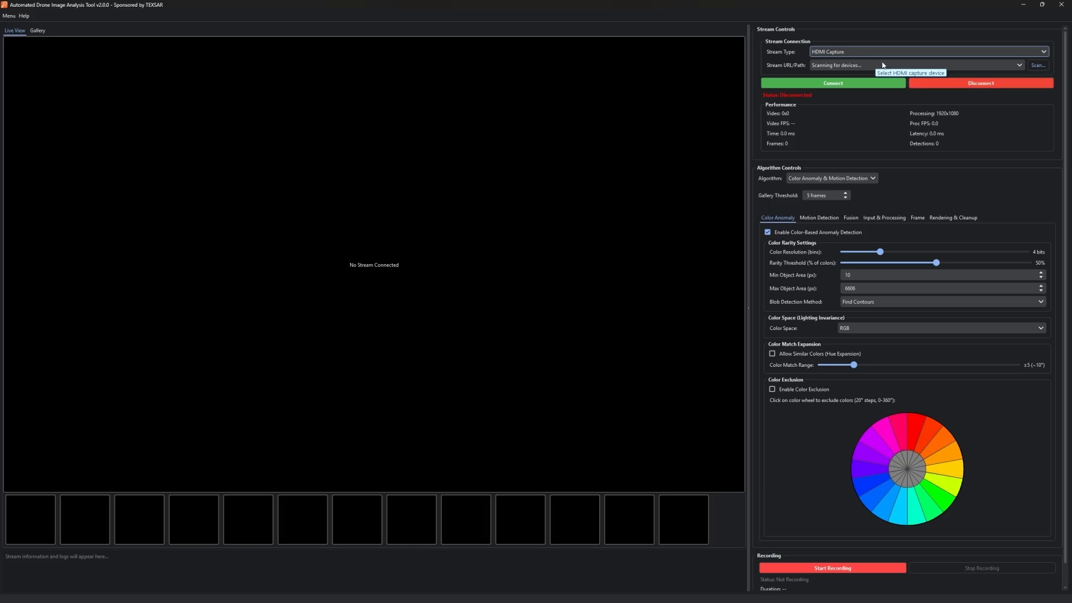
pyautogui.click(859, 51)
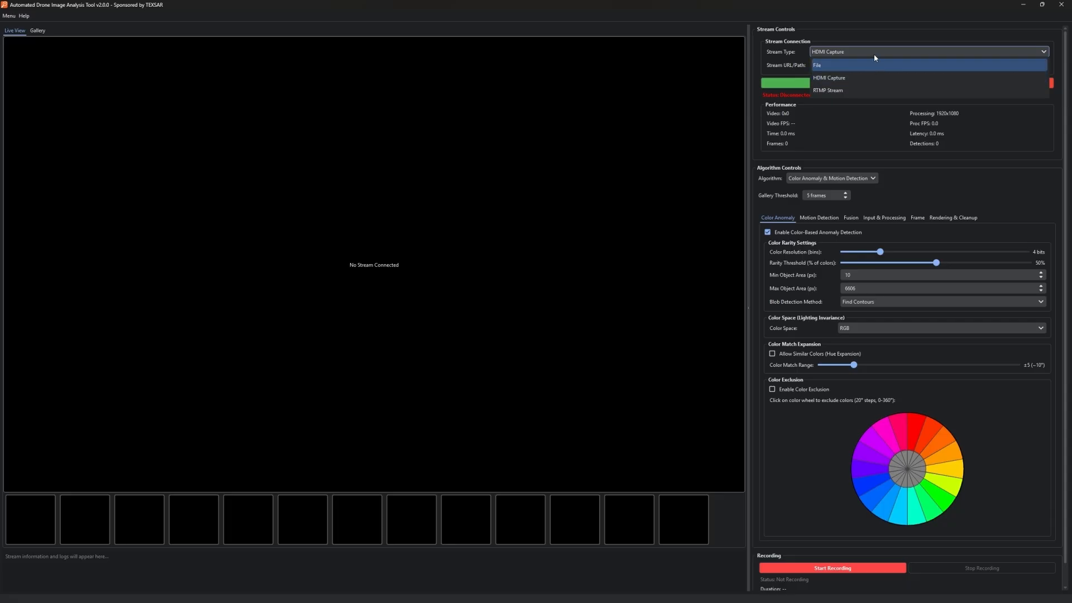
pyautogui.click(840, 91)
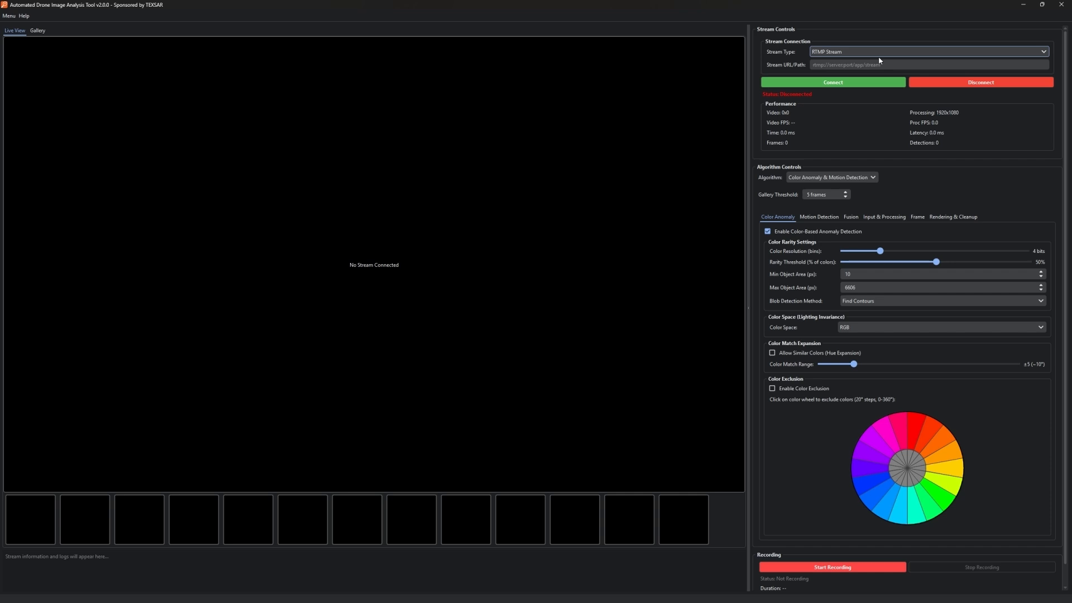
pyautogui.click(854, 52)
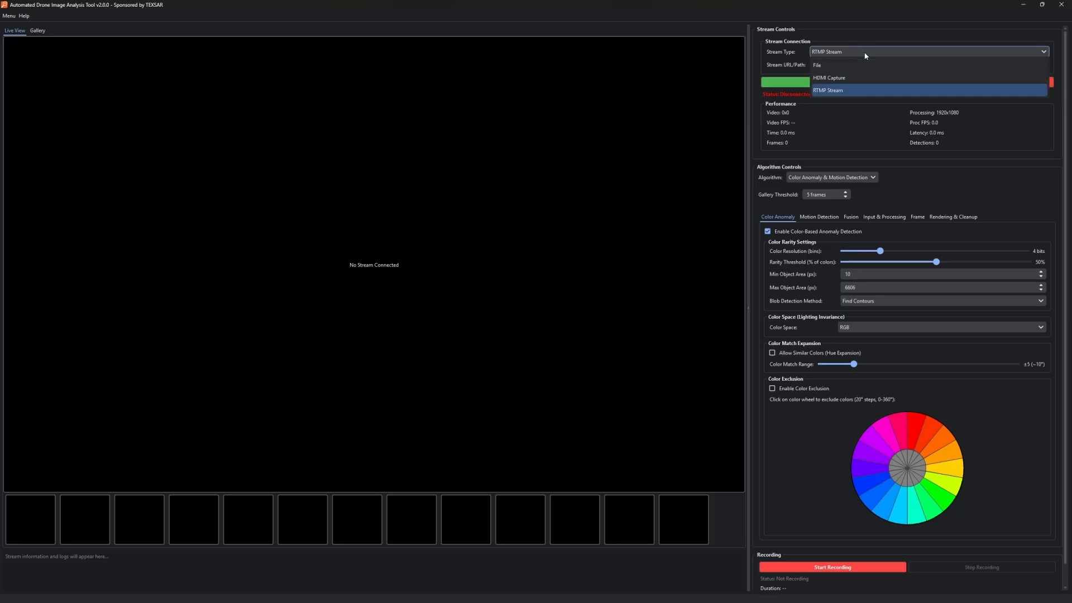
pyautogui.click(843, 76)
pyautogui.click(1034, 67)
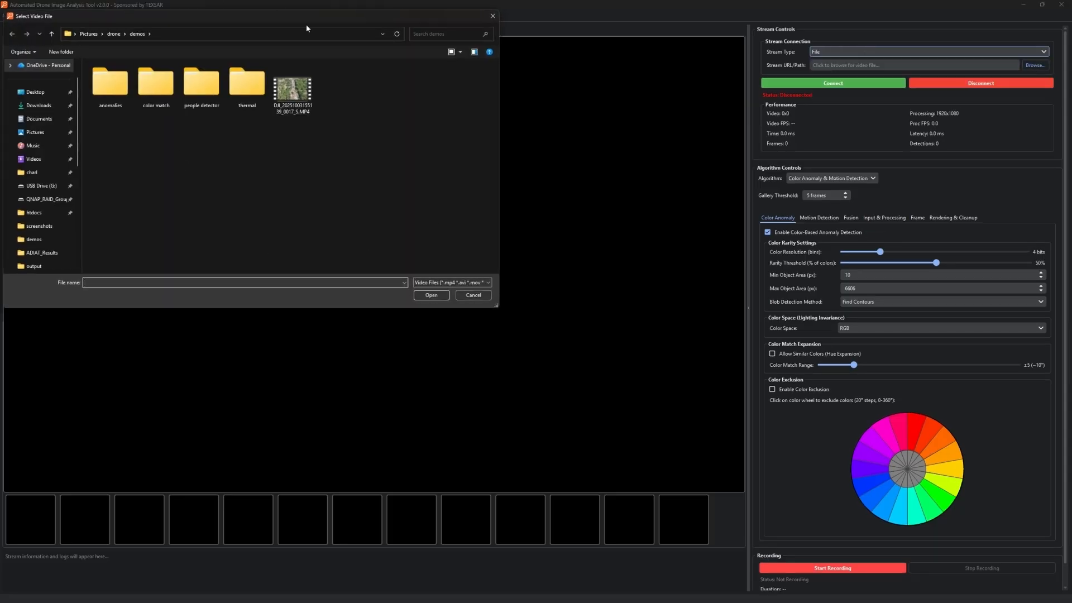
pyautogui.click(305, 106)
pyautogui.doubleClick(306, 107)
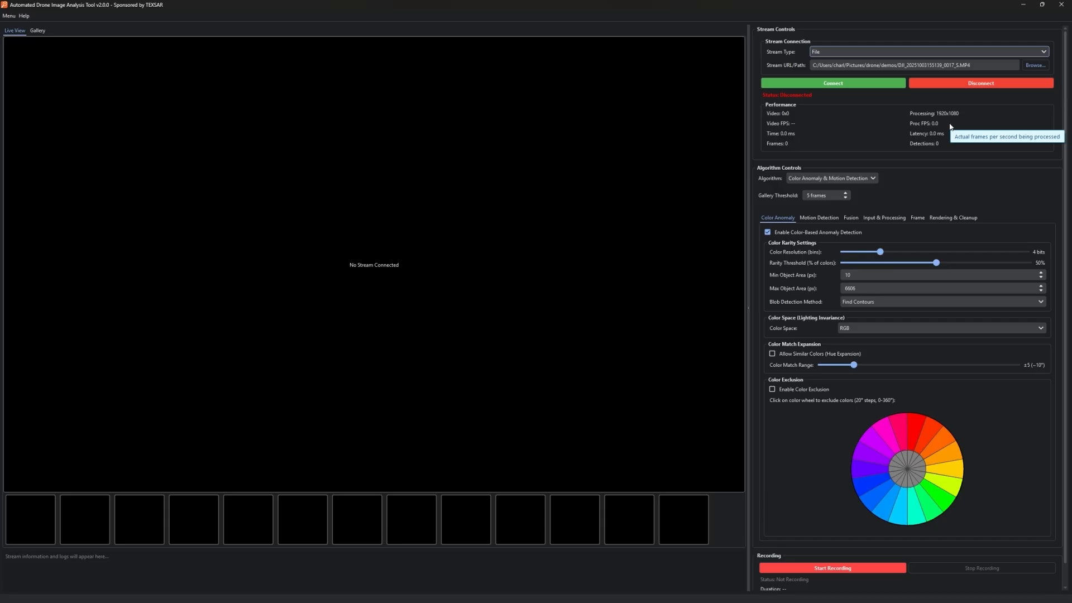
# Step: Examine the algorithm choices and the color anomaly settings, including rarity, object area, blob detection, color space and color match expansion
pyautogui.click(826, 181)
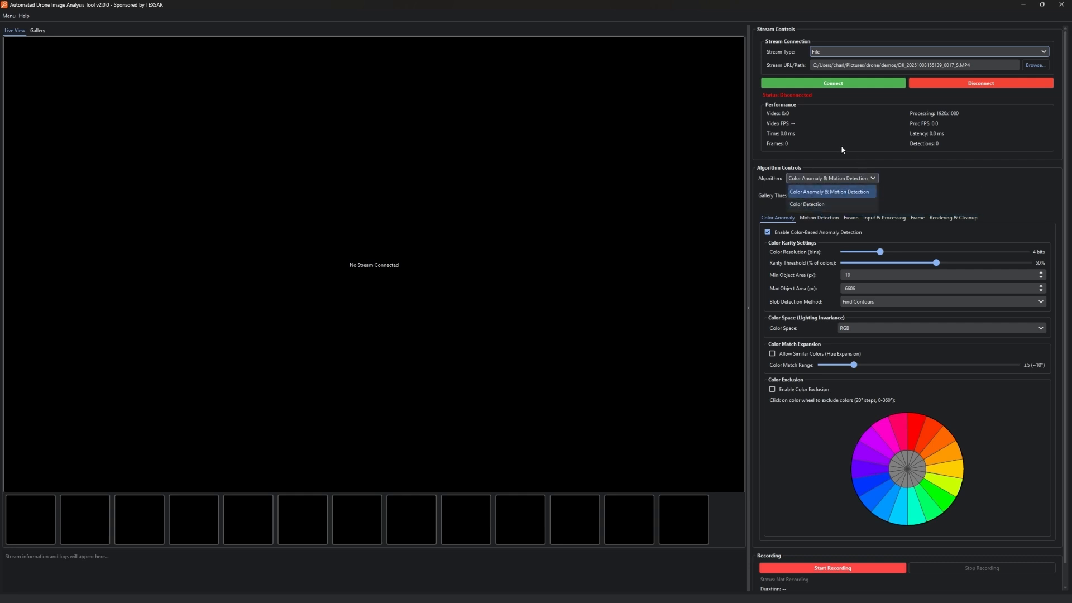
pyautogui.click(925, 189)
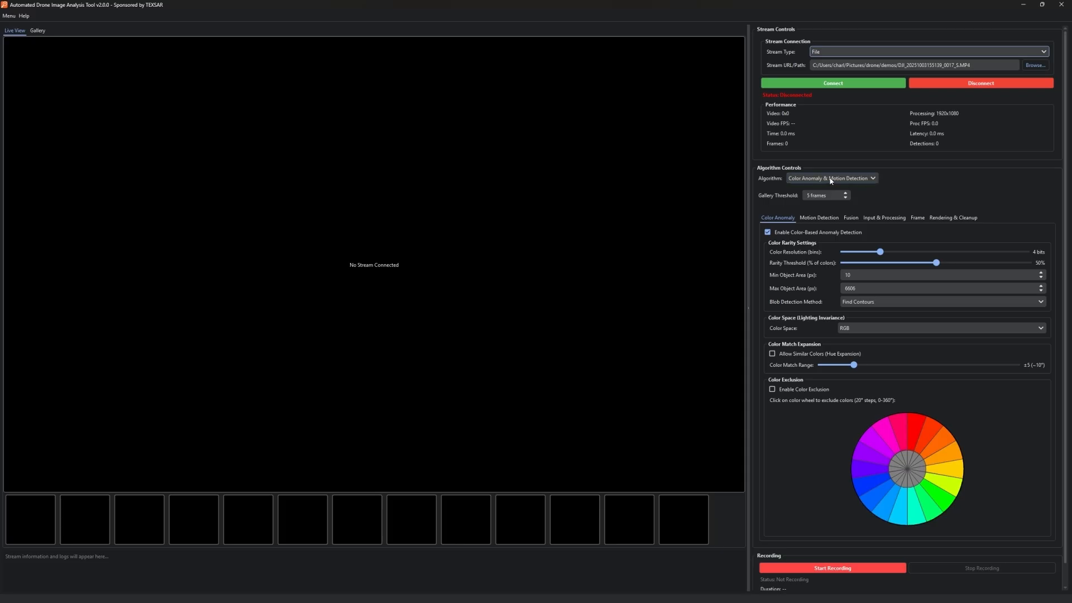
pyautogui.moveTo(831, 180)
pyautogui.moveTo(880, 264)
pyautogui.moveTo(872, 289)
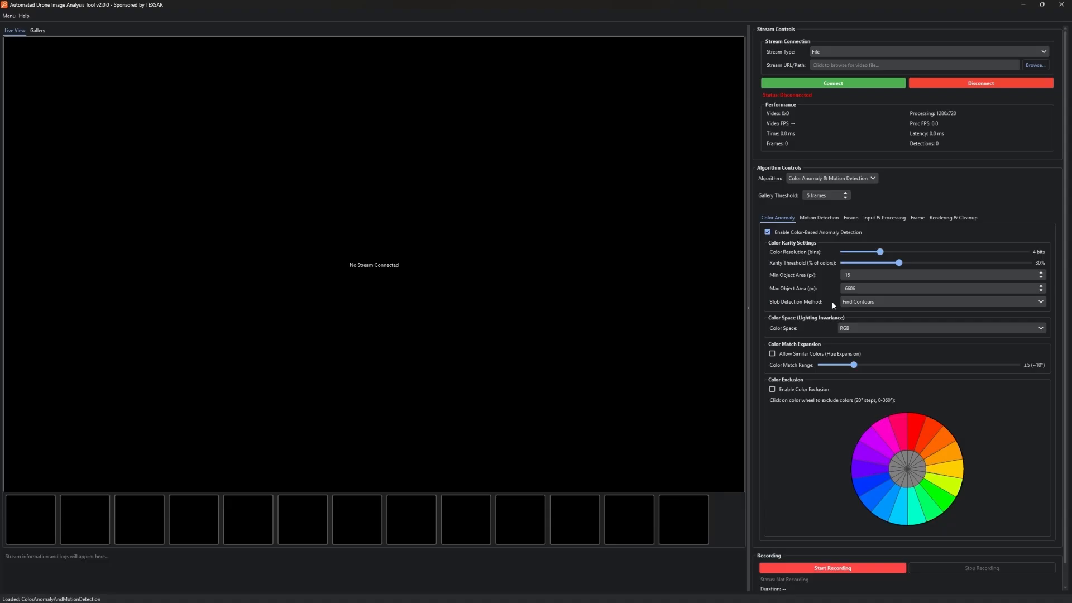
pyautogui.moveTo(902, 300)
pyautogui.click(878, 333)
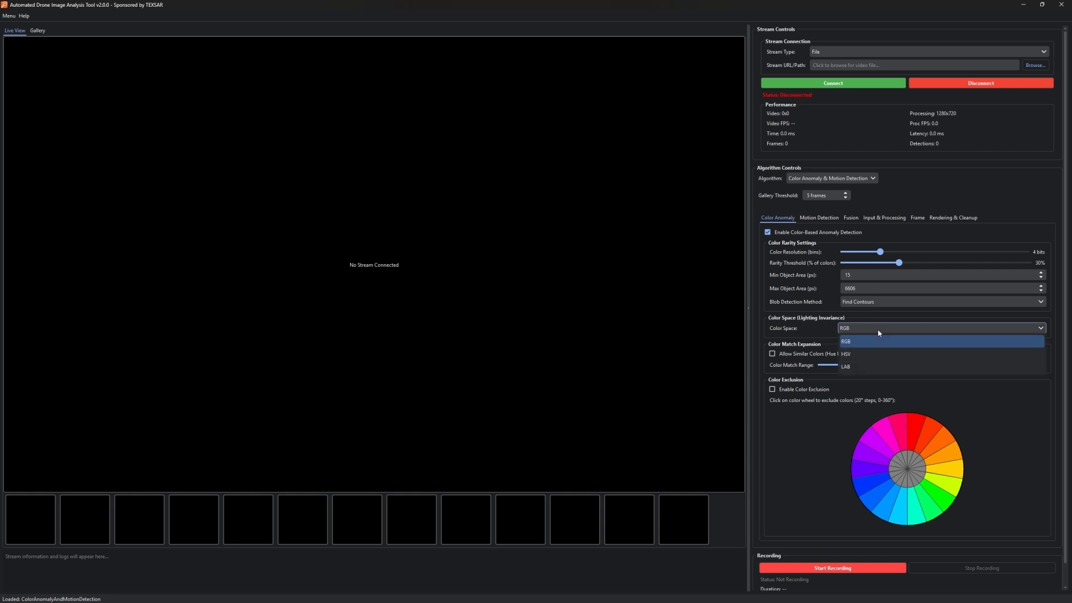
pyautogui.click(819, 330)
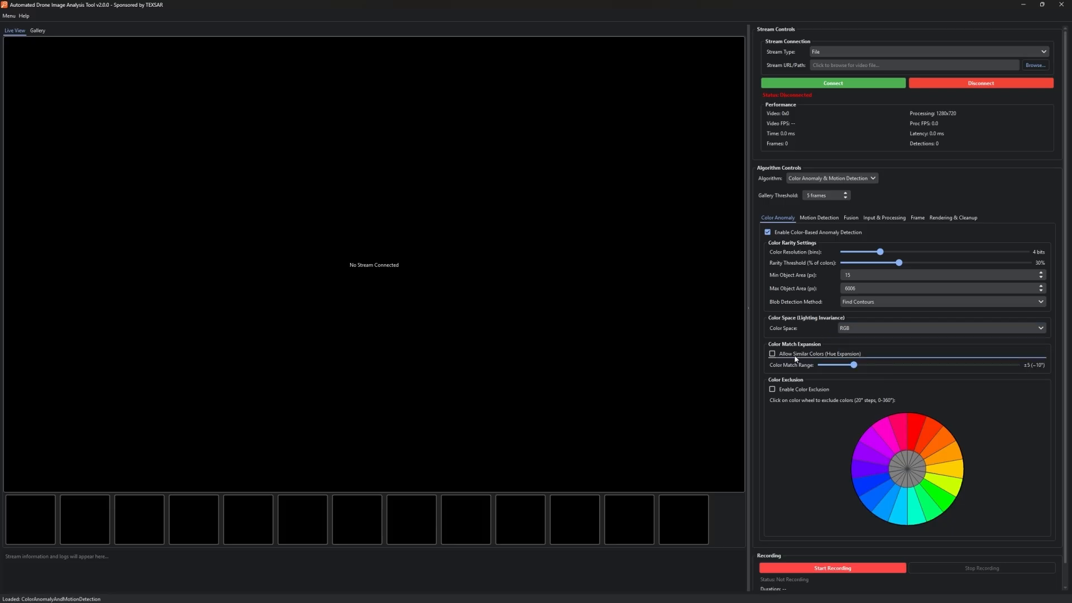
pyautogui.moveTo(795, 359)
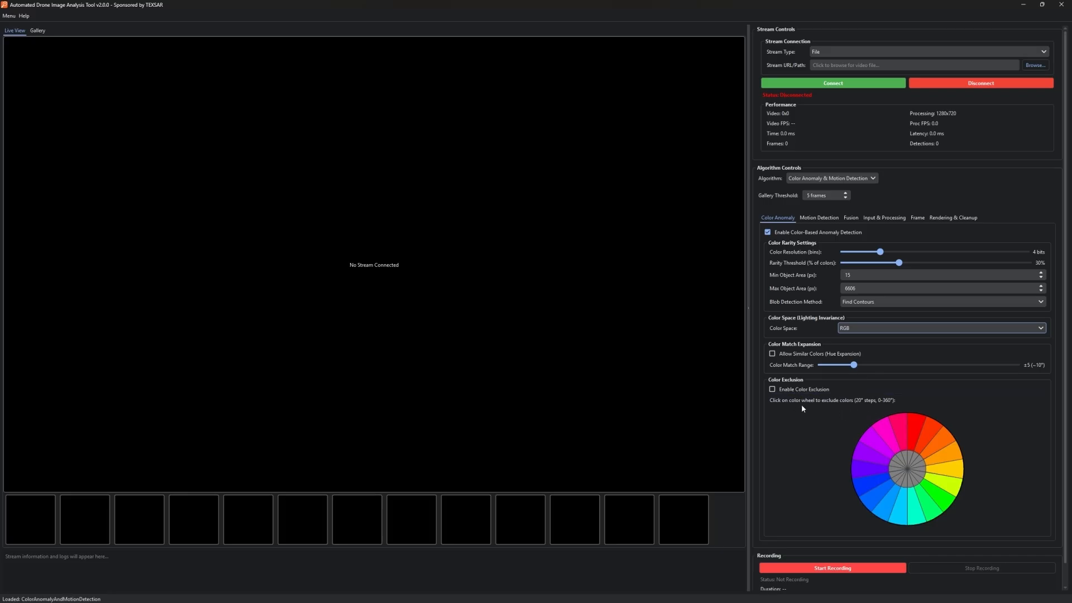
# Step: Try out color exclusion with a green segment of the color wheel and turn the exclusion off again
pyautogui.click(773, 390)
pyautogui.click(942, 498)
pyautogui.click(949, 505)
pyautogui.click(772, 389)
# Step: Show the advanced motion settings for motion detection and review the camera movement threshold, algorithm type and detection parameters
pyautogui.click(824, 222)
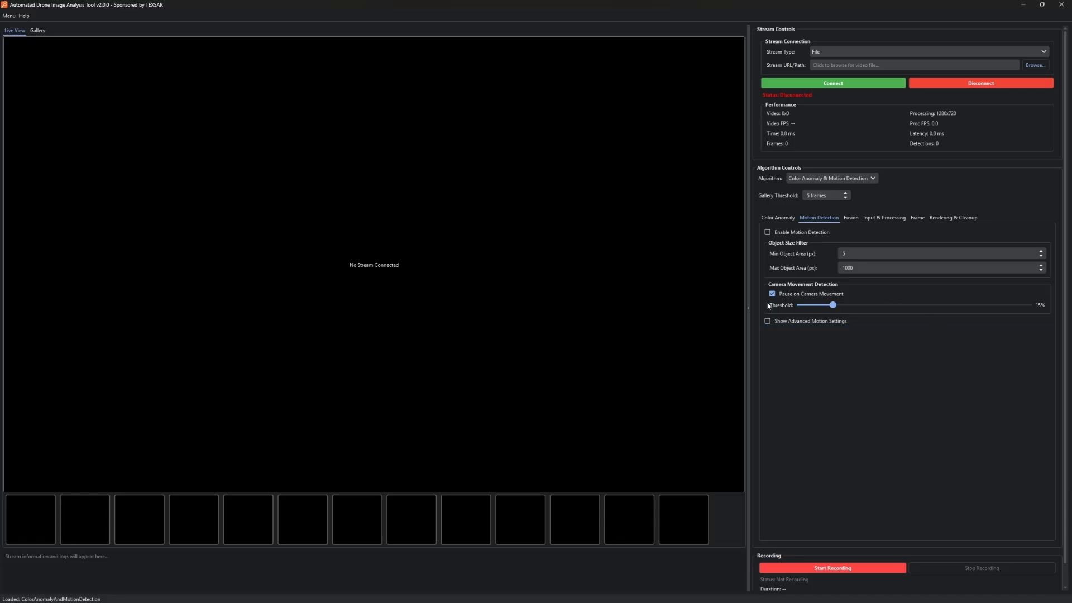
pyautogui.moveTo(789, 300)
pyautogui.moveTo(819, 307)
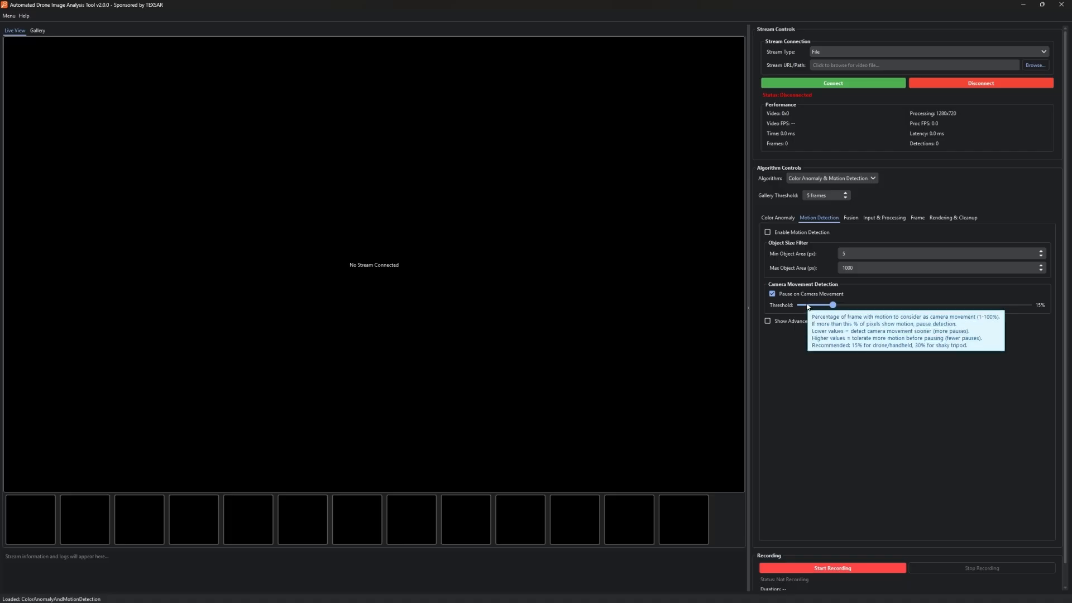
pyautogui.click(767, 321)
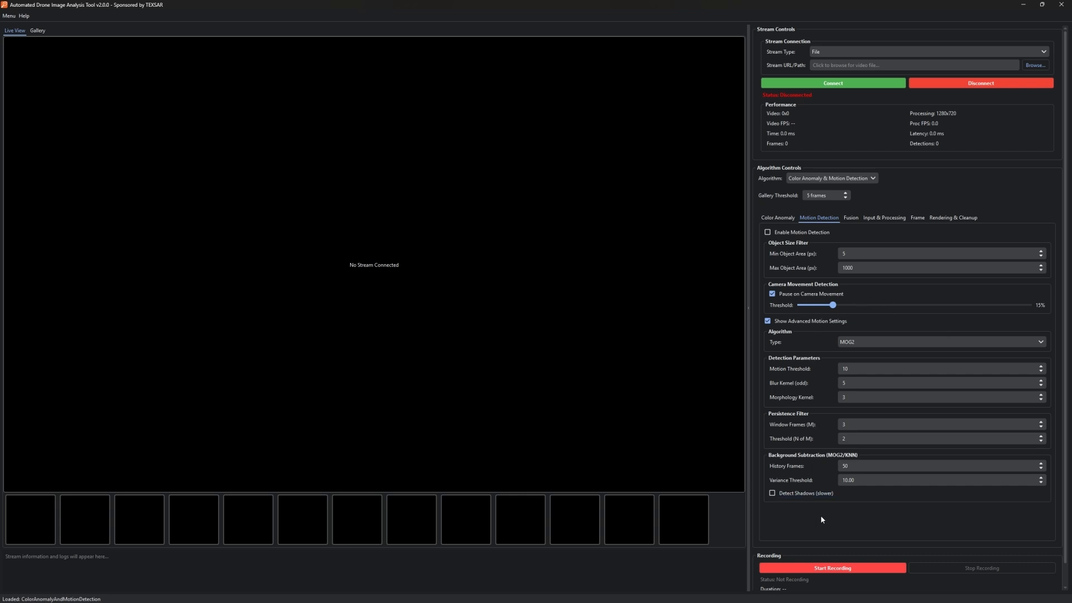
pyautogui.moveTo(889, 342)
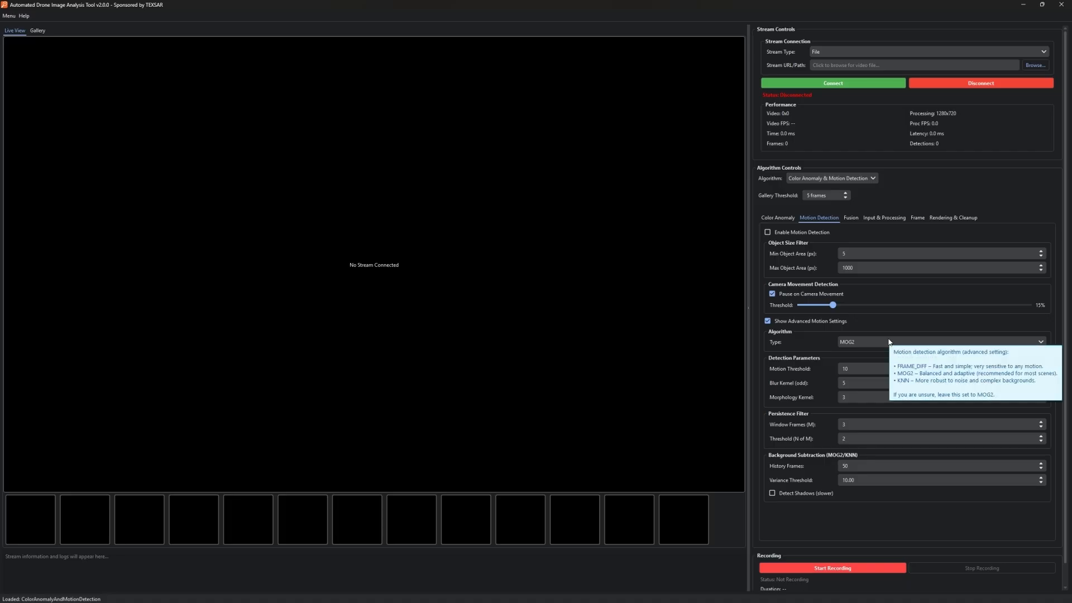
pyautogui.moveTo(850, 372)
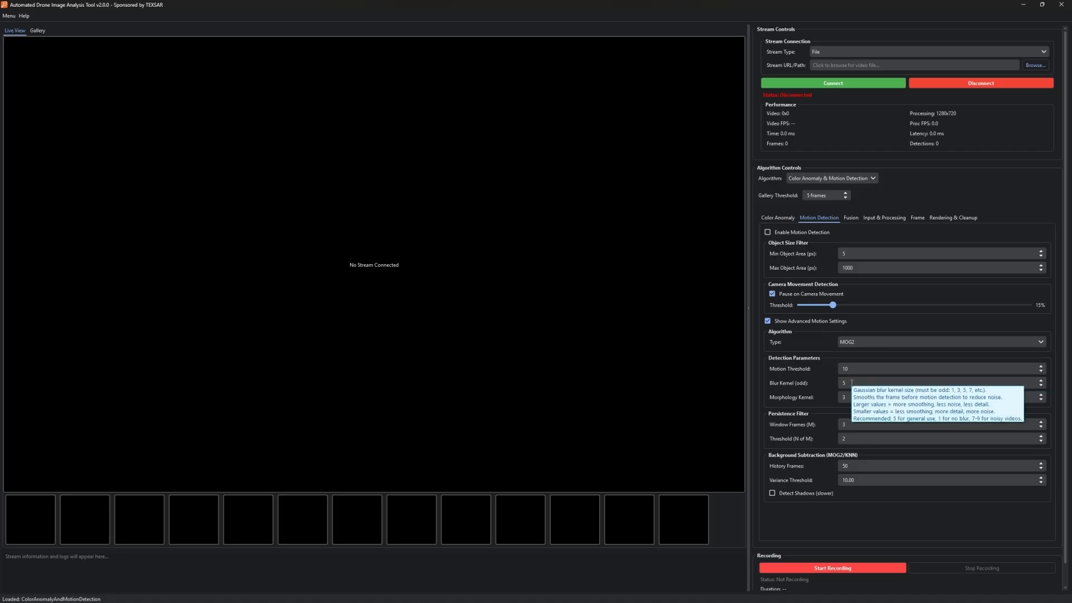
pyautogui.moveTo(841, 400)
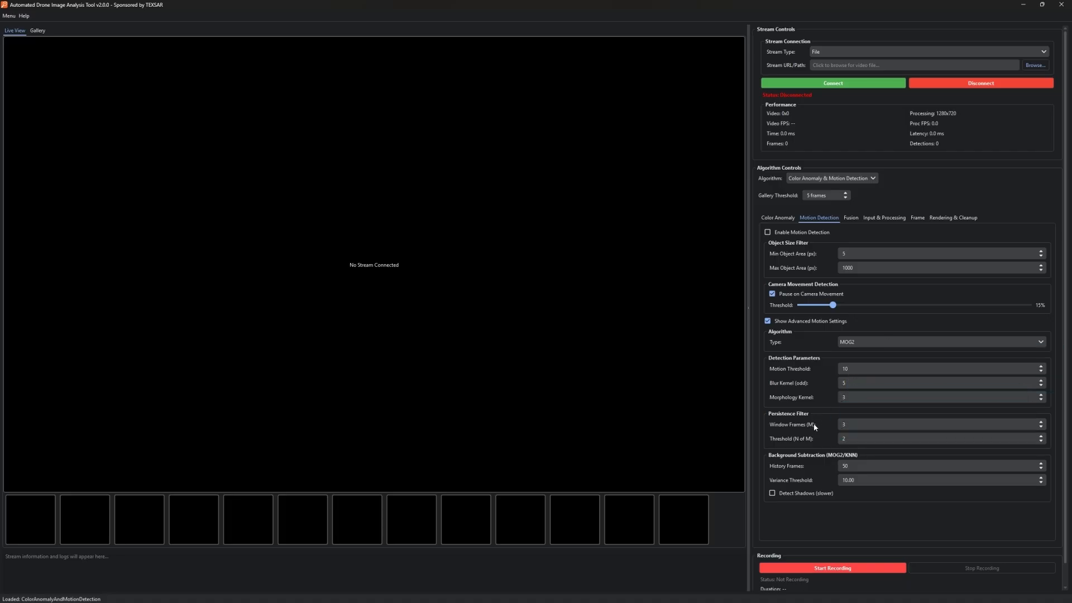
# Step: Review the persistence filter and background subtraction parameters, the detection fusion modes, and the processing resolution and frame rate options
pyautogui.moveTo(848, 438)
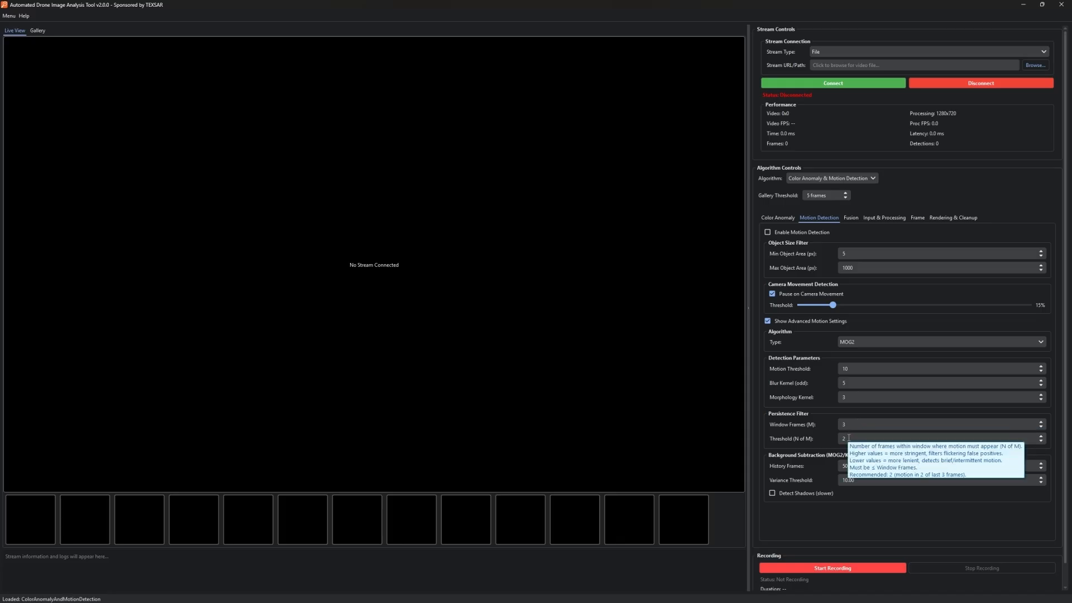
pyautogui.moveTo(843, 467)
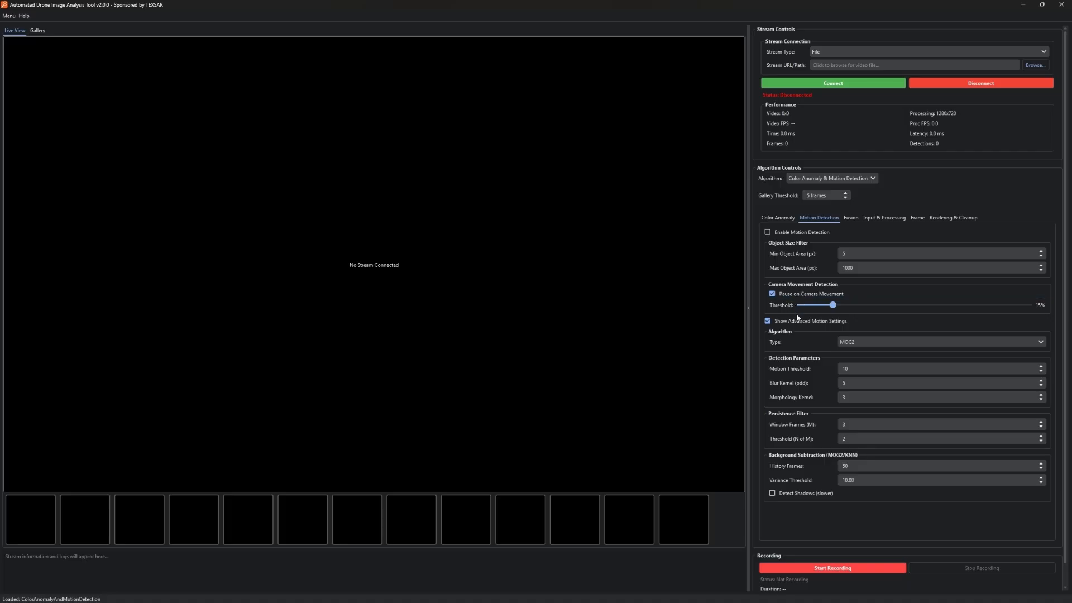
pyautogui.click(850, 219)
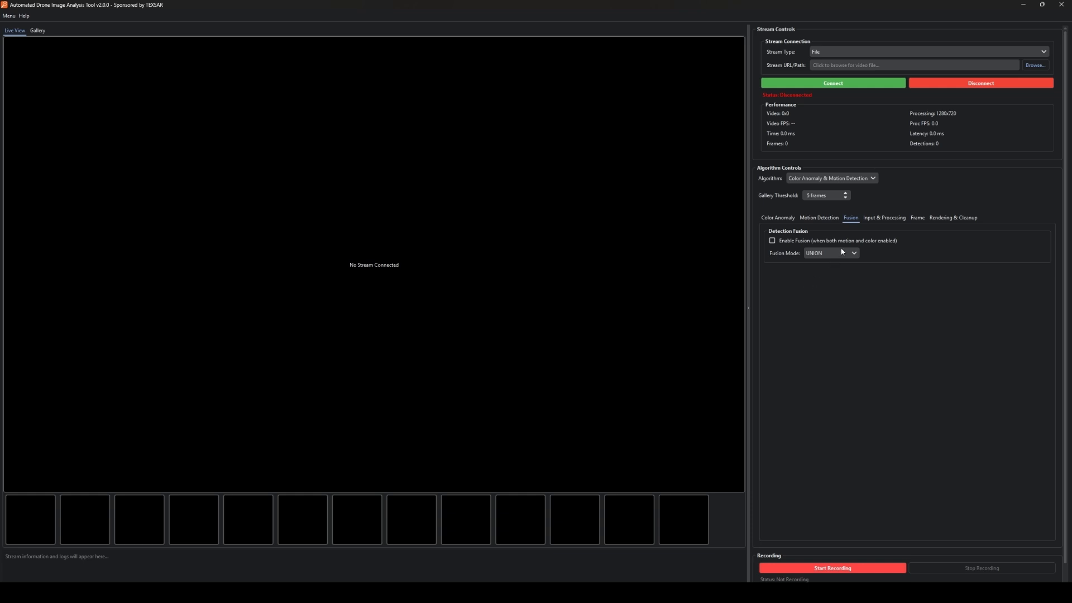
pyautogui.moveTo(846, 259)
pyautogui.click(889, 219)
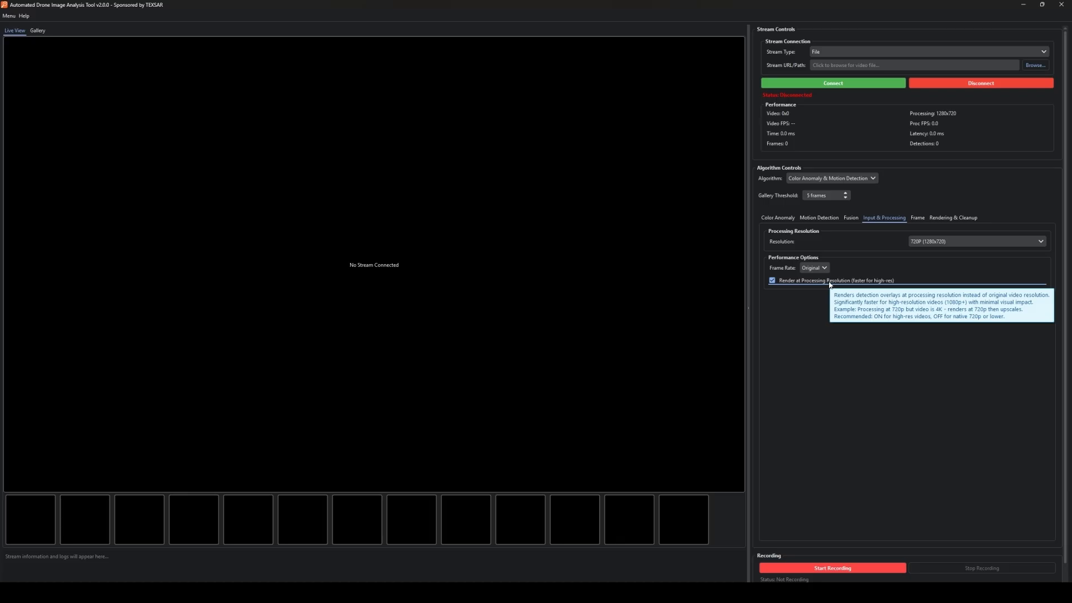
# Step: Enable the processing region mask to examine its frame buffer, image mask and overlay options, and turn the mask off again
pyautogui.click(917, 218)
pyautogui.click(767, 233)
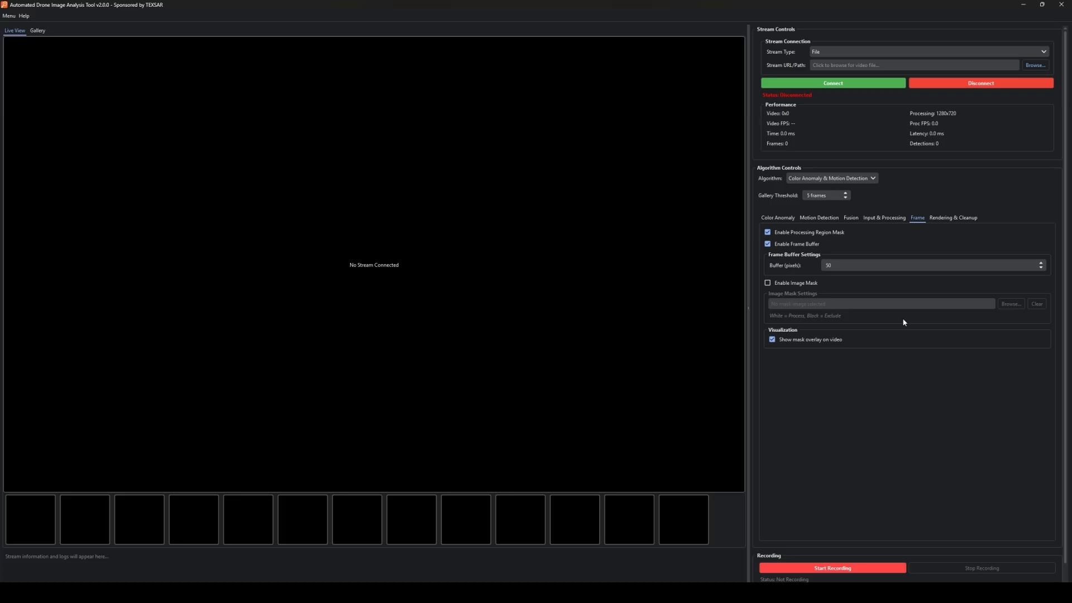
pyautogui.click(823, 232)
# Step: Examine the rendering and cleanup settings, including shape modes, maximum detections, temporal voting, aspect ratio filtering and detection clustering
pyautogui.click(956, 218)
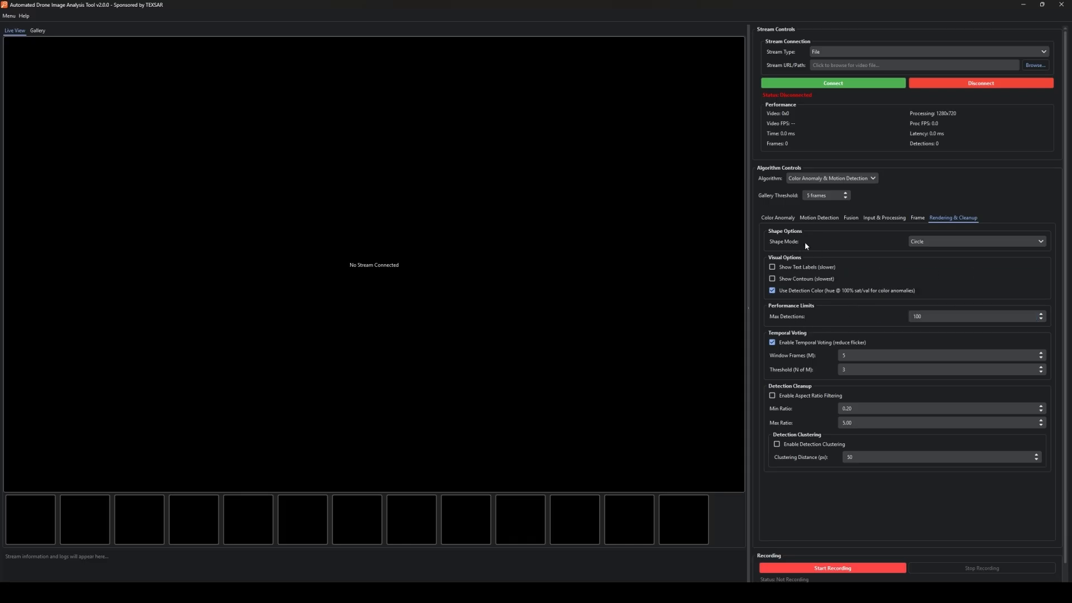
pyautogui.click(924, 243)
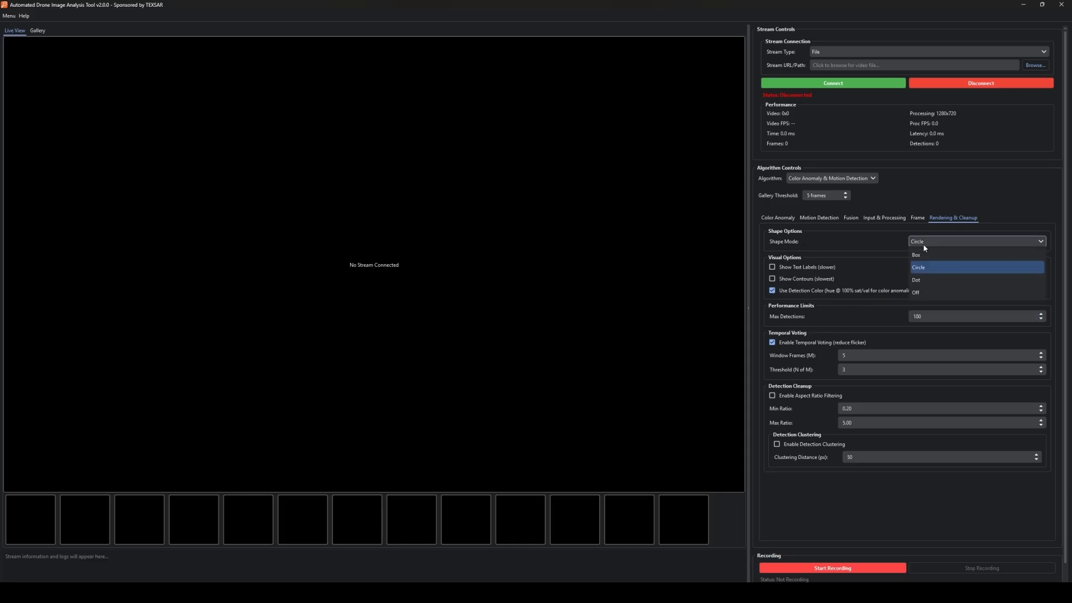
pyautogui.click(880, 243)
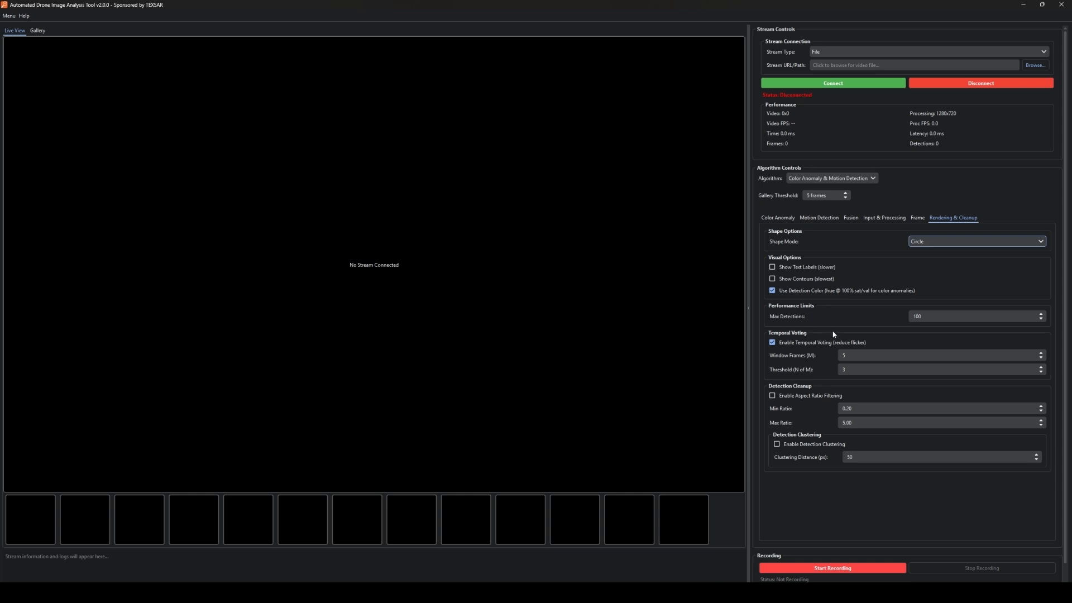
pyautogui.moveTo(944, 312)
pyautogui.moveTo(899, 397)
pyautogui.moveTo(867, 406)
pyautogui.scroll(-1, 874, 502)
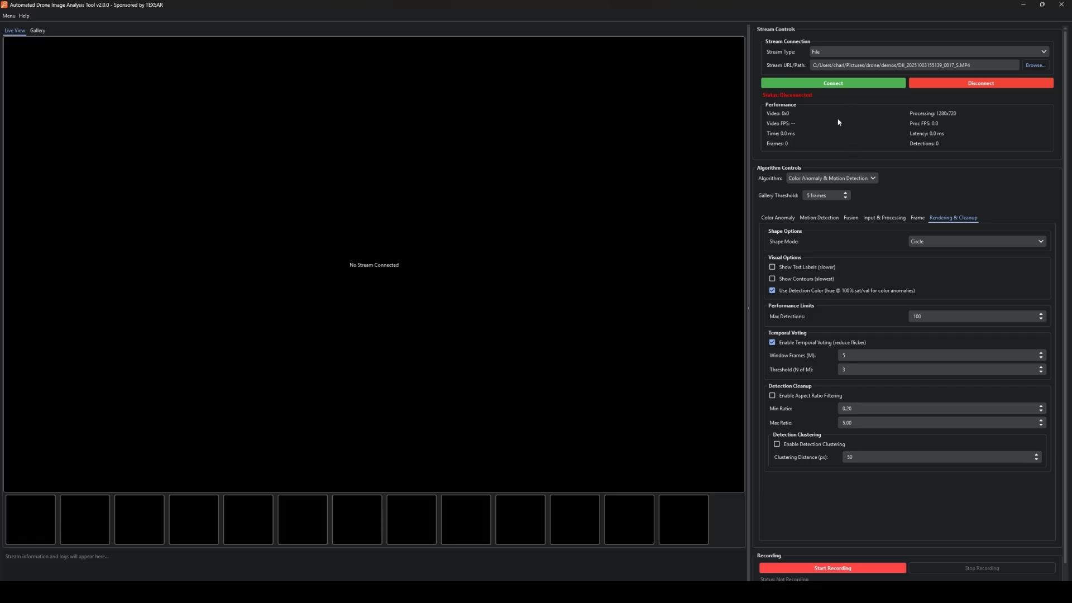
# Step: Connect to the selected video file, pause the playback and go back to about 00:02
pyautogui.click(849, 84)
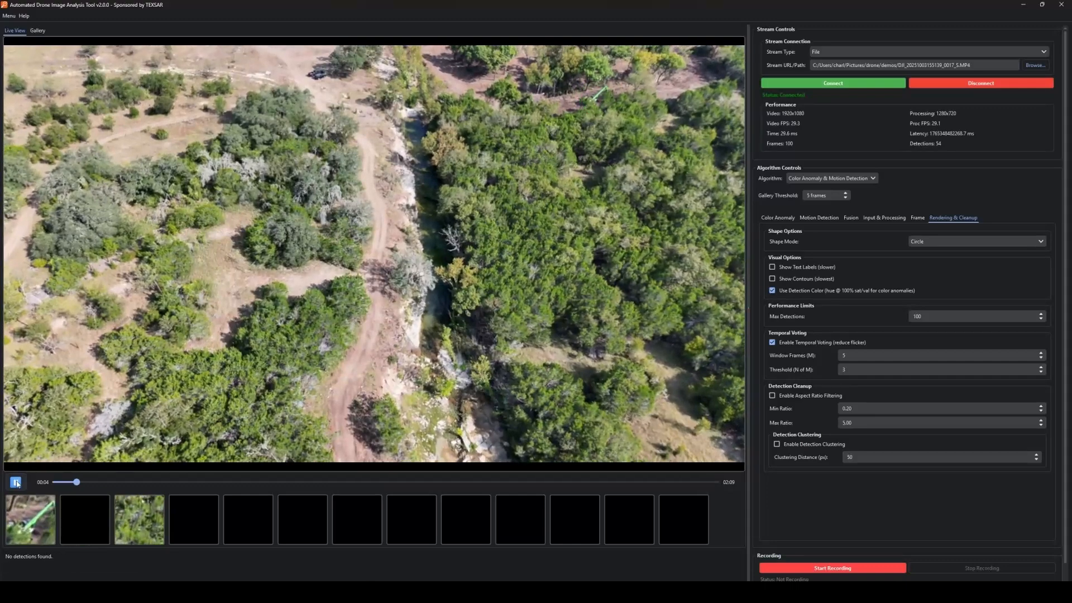
pyautogui.click(15, 483)
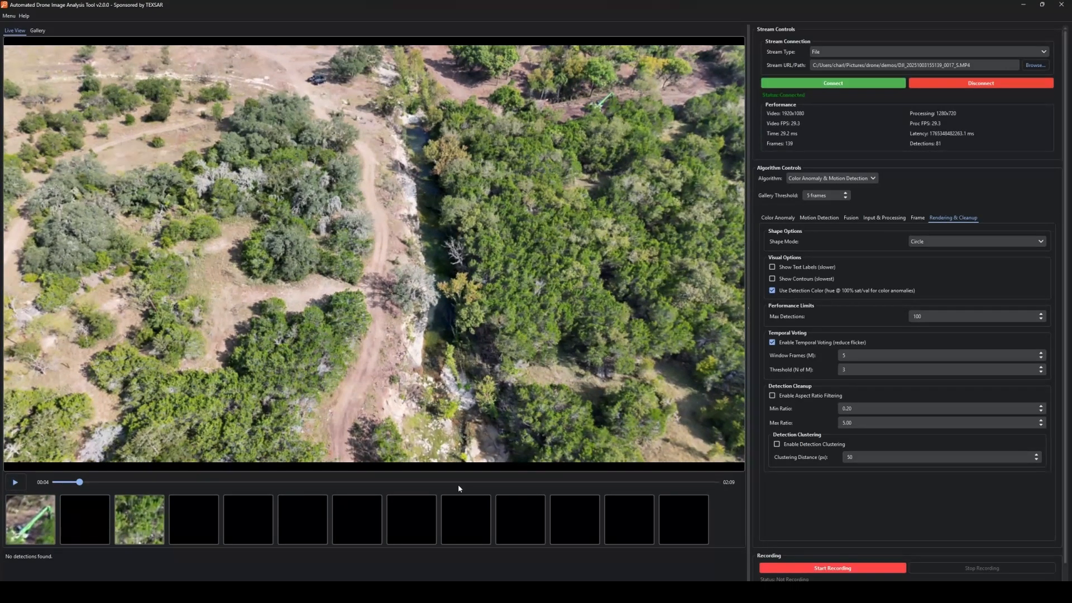
pyautogui.click(68, 482)
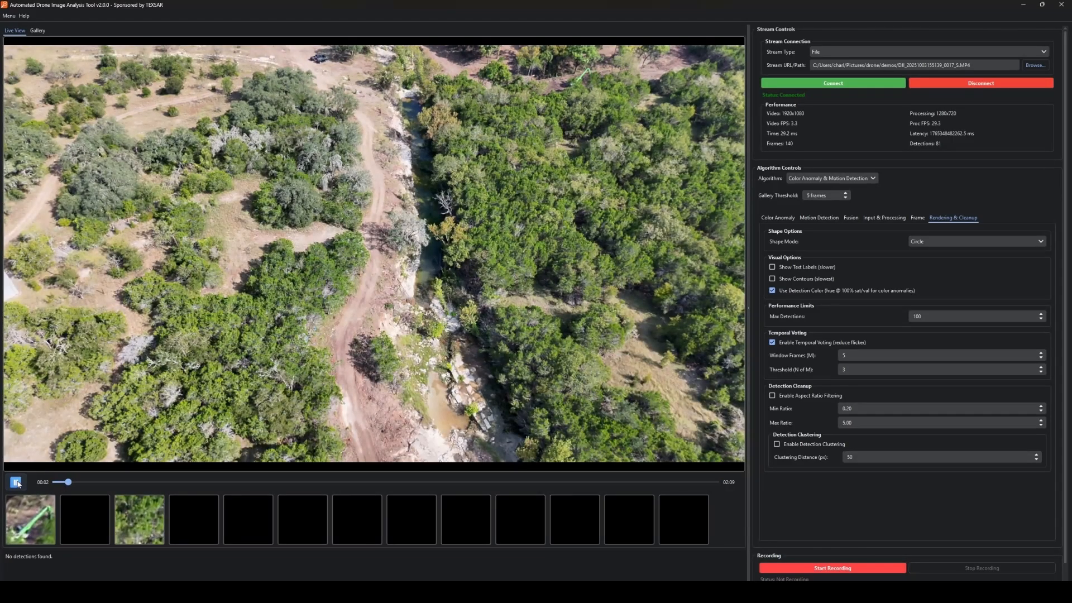
# Step: Play the video in short stretches, pausing at 00:03 and 00:09, and read the detection results of the circled object
pyautogui.click(15, 482)
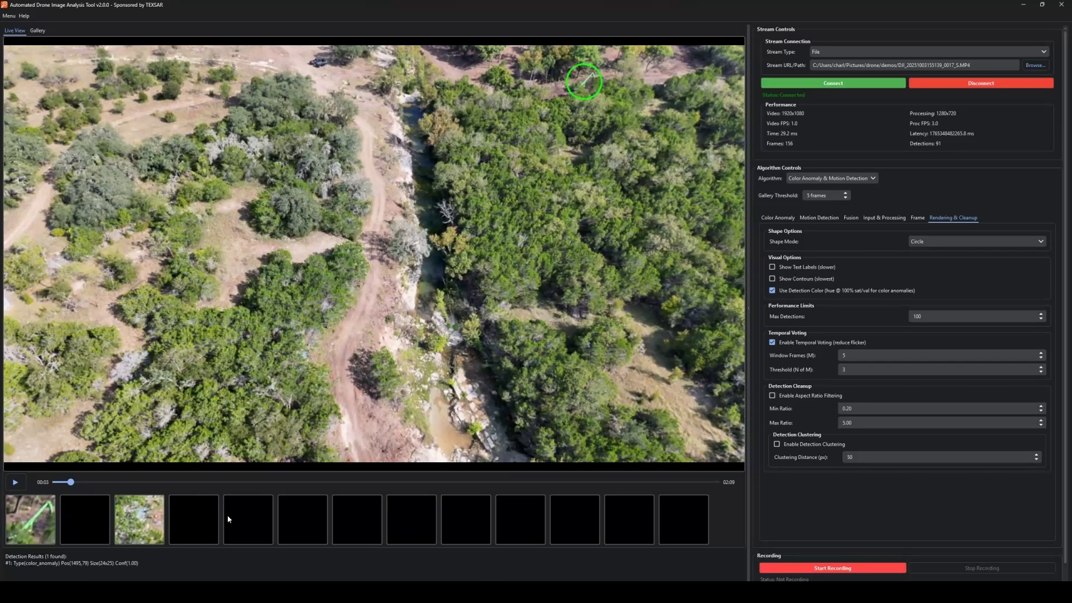
pyautogui.moveTo(156, 564); pyautogui.dragTo(8, 556)
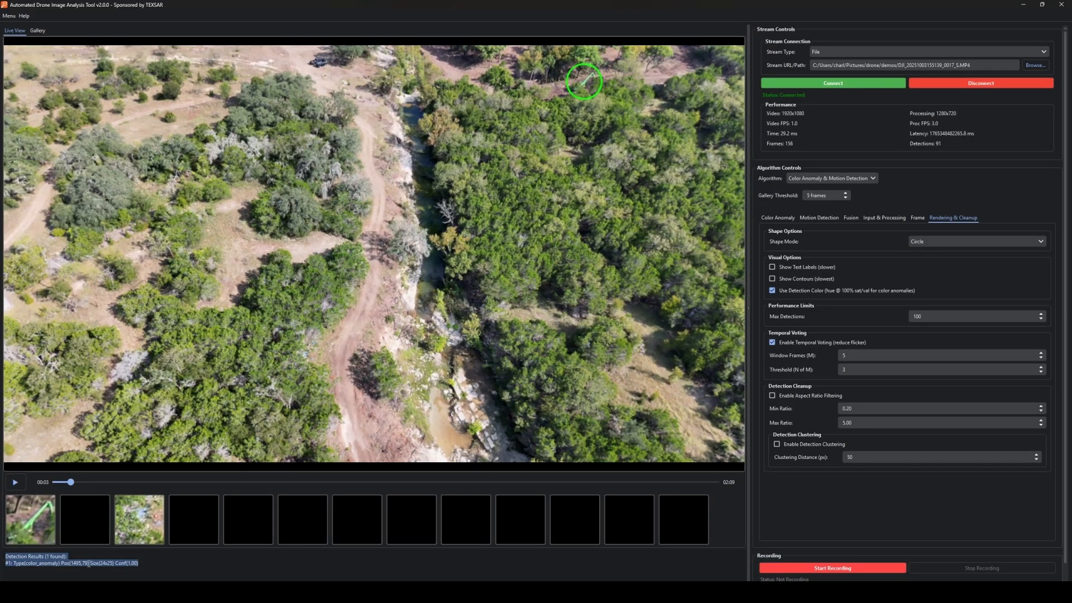
pyautogui.click(21, 484)
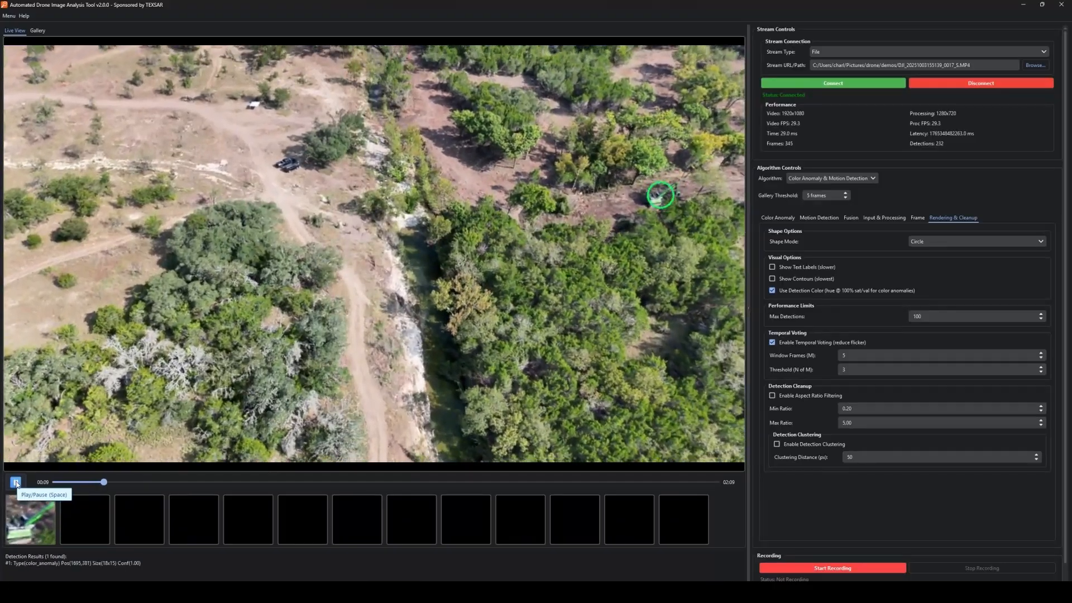
pyautogui.click(15, 482)
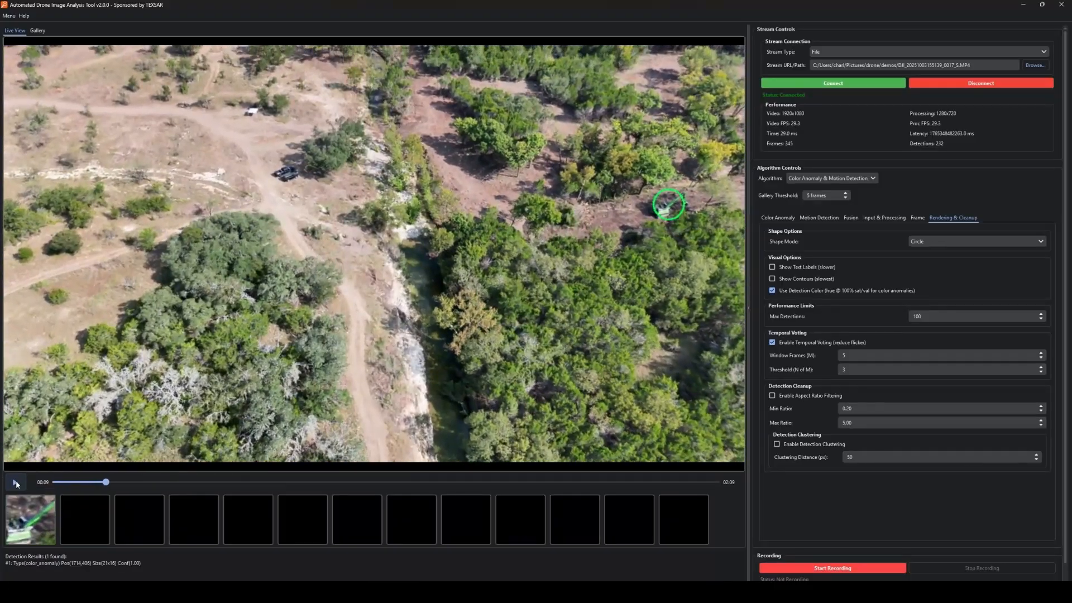
# Step: Open the Frame 2 detection from the gallery in the video view, and play the video on to about 00:13
pyautogui.click(37, 30)
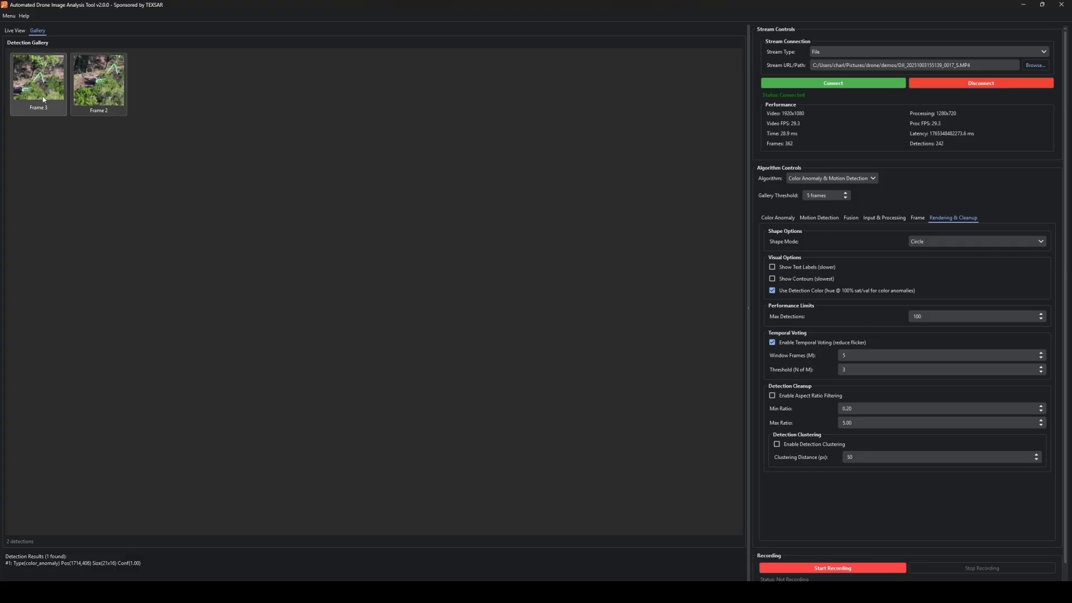
pyautogui.doubleClick(98, 91)
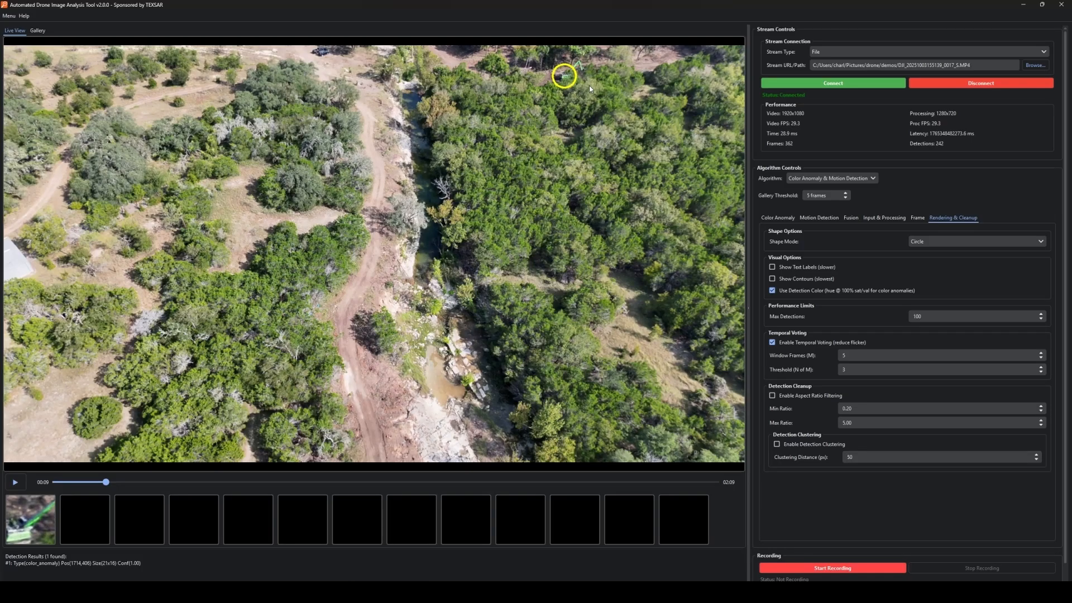
pyautogui.click(15, 486)
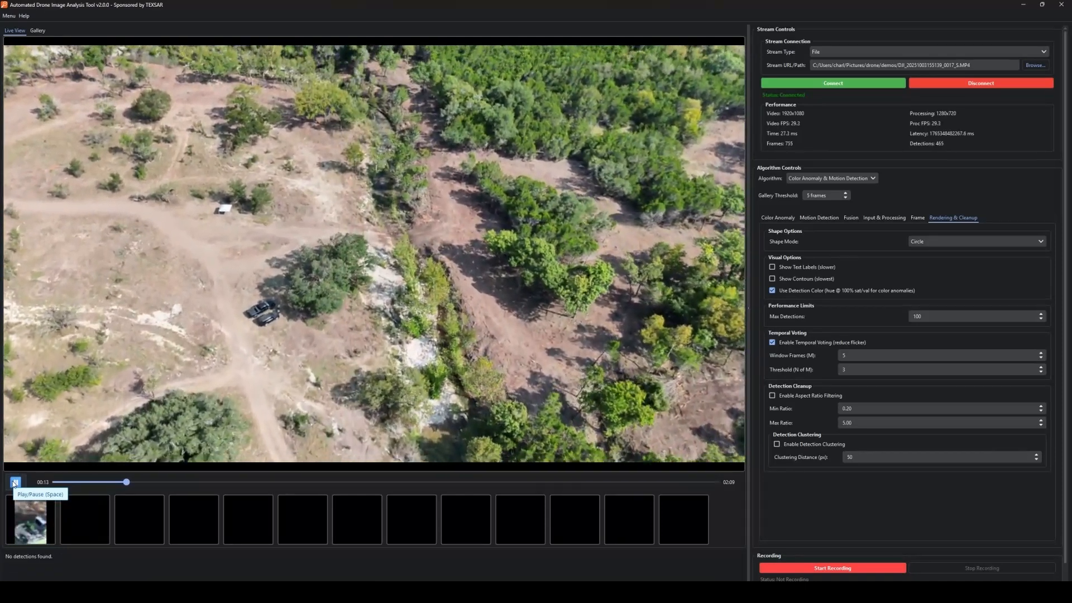
pyautogui.click(15, 484)
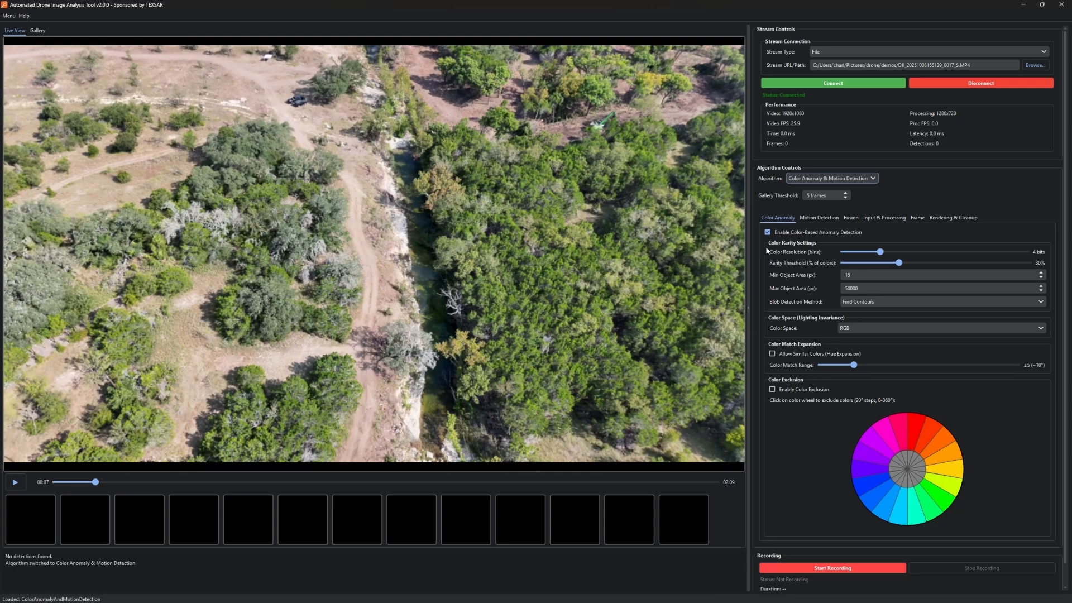
# Step: Switch the algorithm to Color Detection and add a green HSV range with hue 94–186°, saturation 36–100% and value 29–100%
pyautogui.click(819, 179)
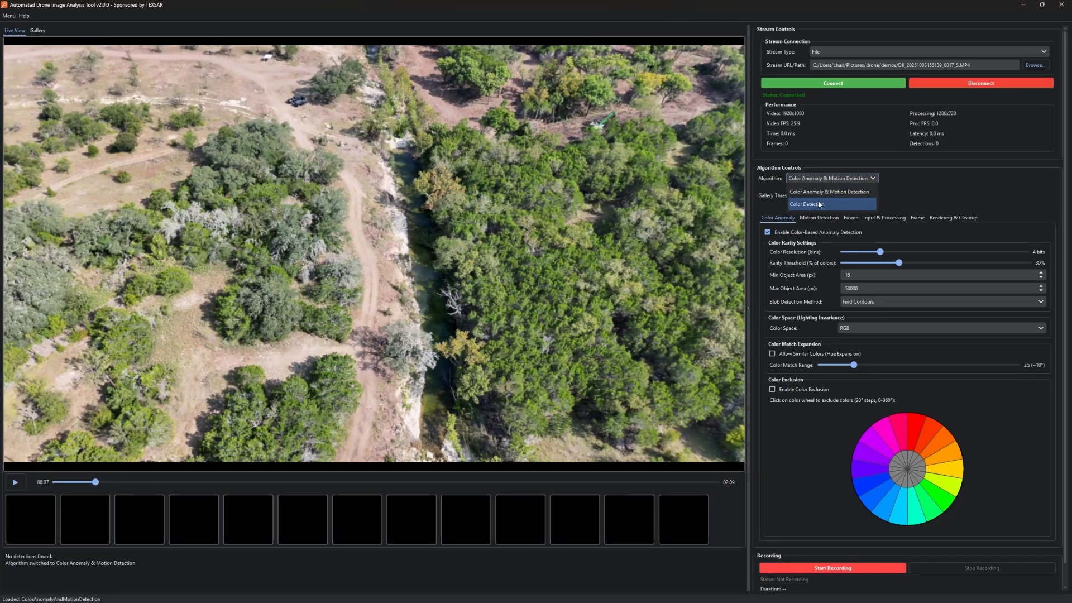
pyautogui.click(819, 204)
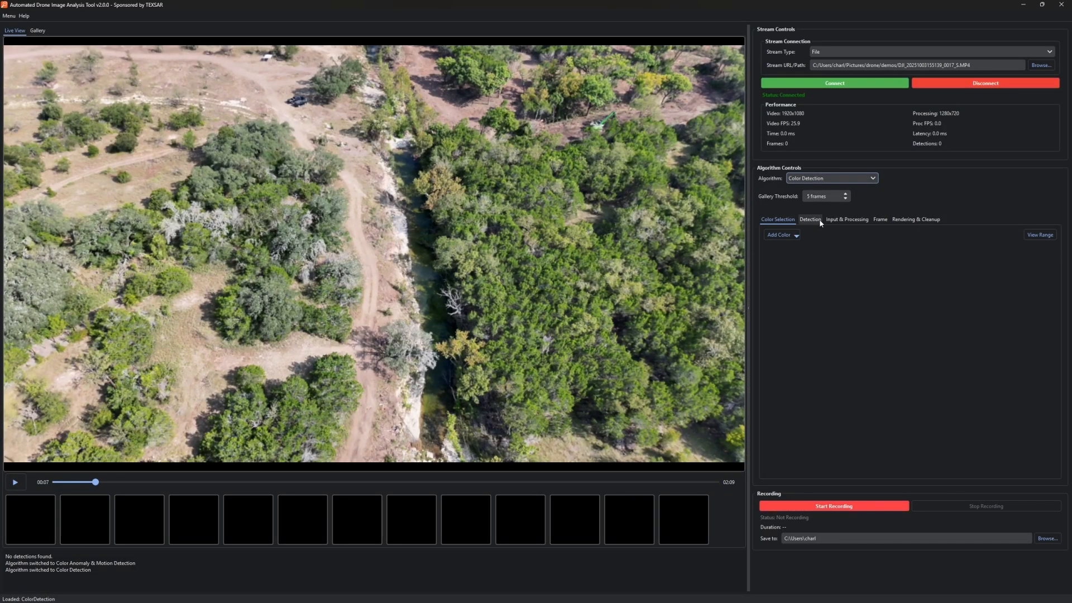
pyautogui.click(791, 236)
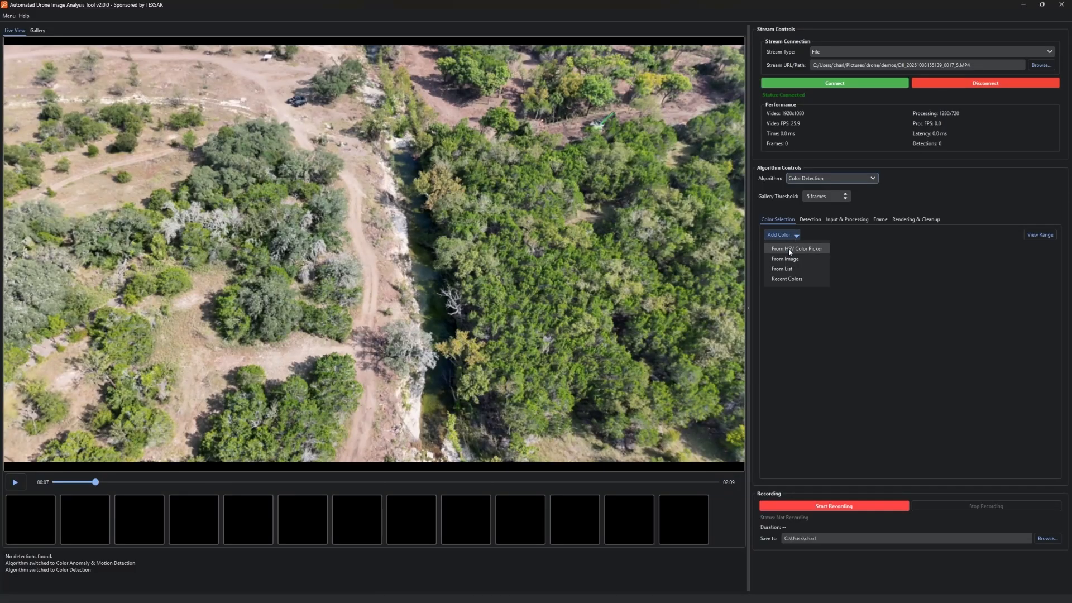
pyautogui.click(790, 252)
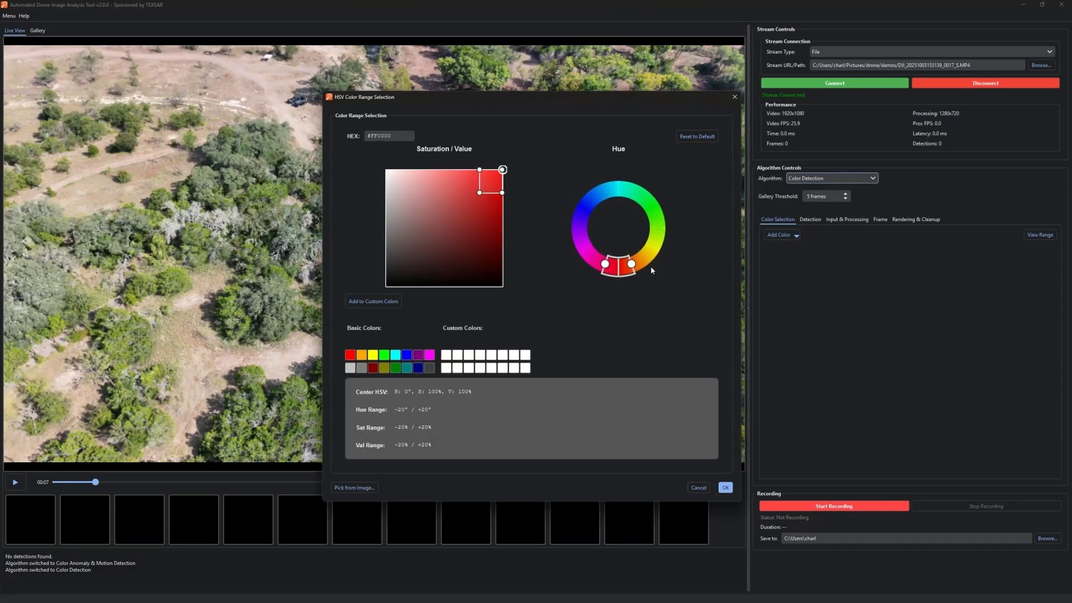
pyautogui.moveTo(623, 272); pyautogui.dragTo(658, 221)
pyautogui.moveTo(626, 190); pyautogui.dragTo(657, 225)
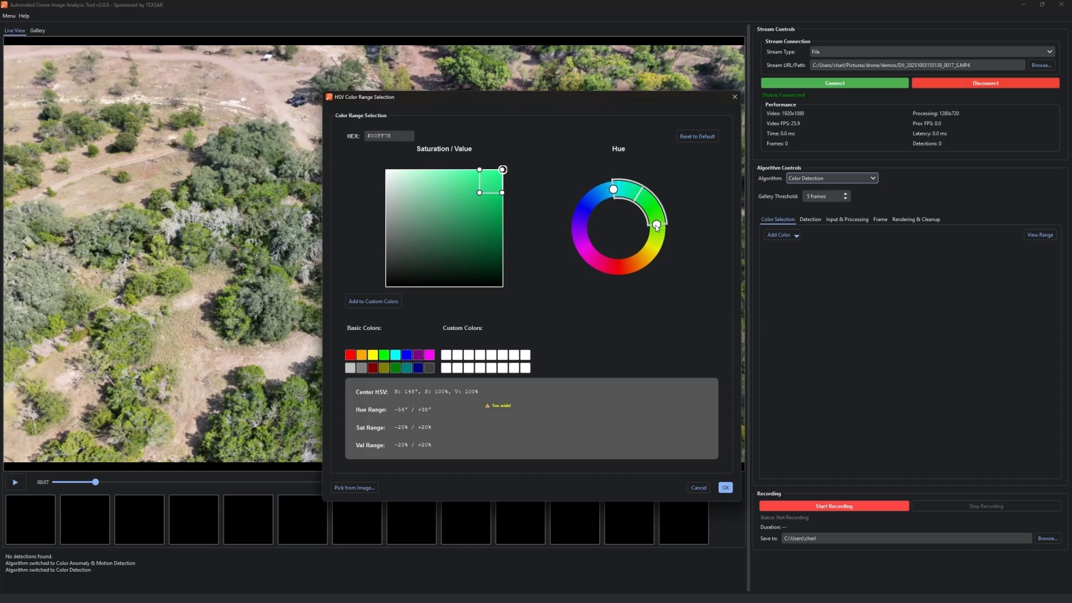
pyautogui.moveTo(479, 192); pyautogui.dragTo(428, 255)
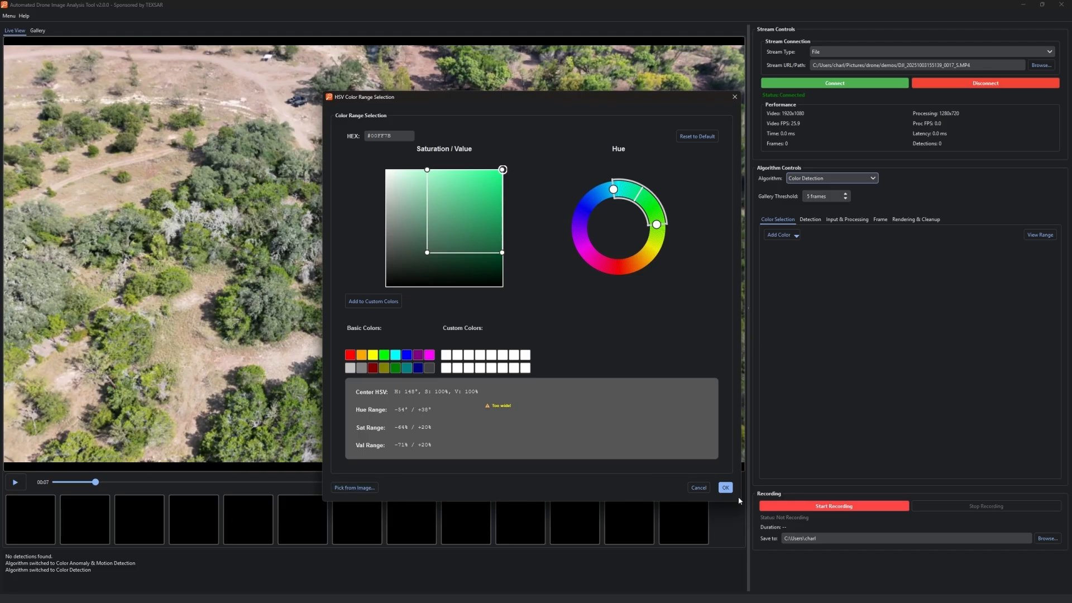
pyautogui.click(725, 487)
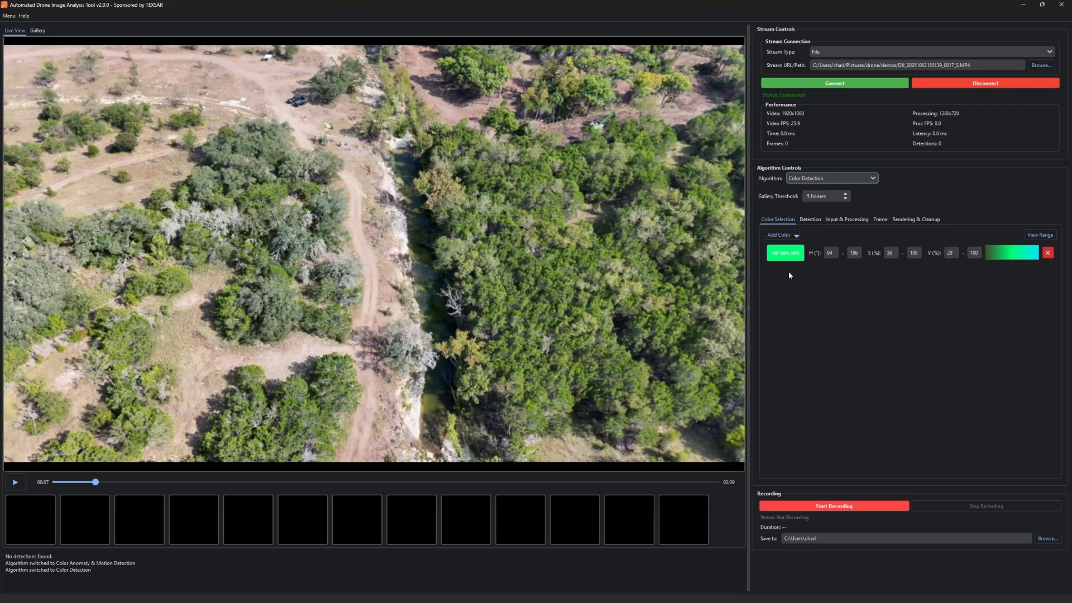
# Step: Look through the predefined color list and the recent colors, and view the green color's range settings without changing them
pyautogui.click(783, 235)
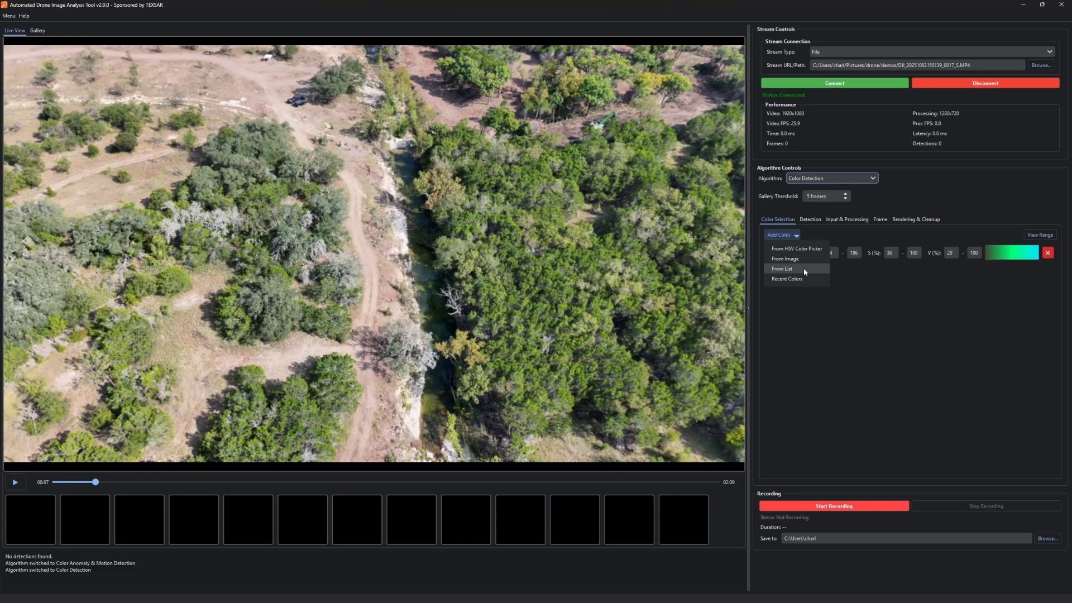
pyautogui.click(804, 269)
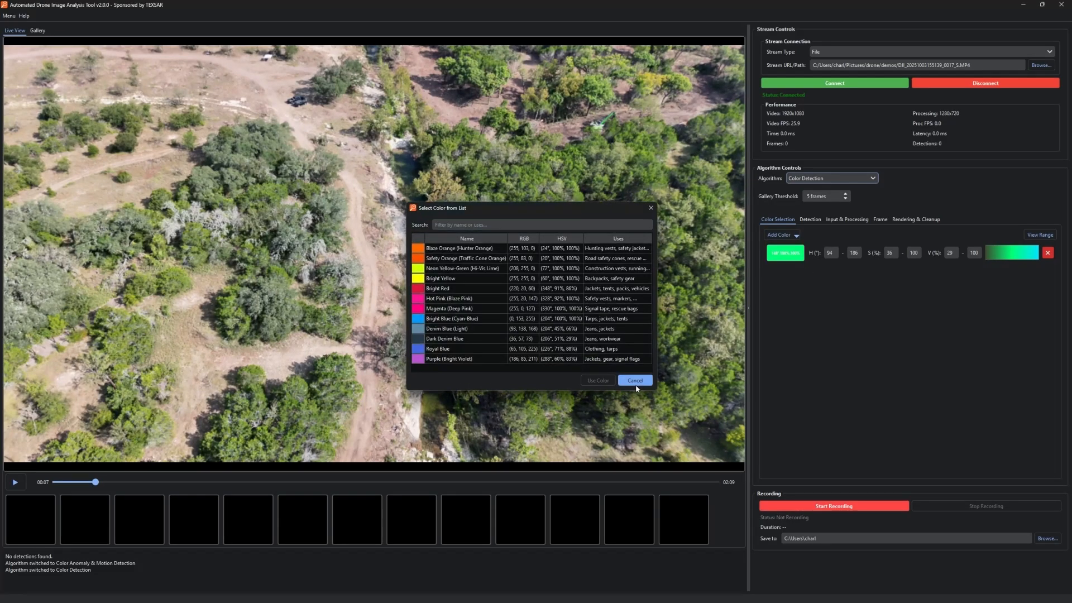
pyautogui.click(635, 380)
pyautogui.click(780, 235)
pyautogui.click(798, 281)
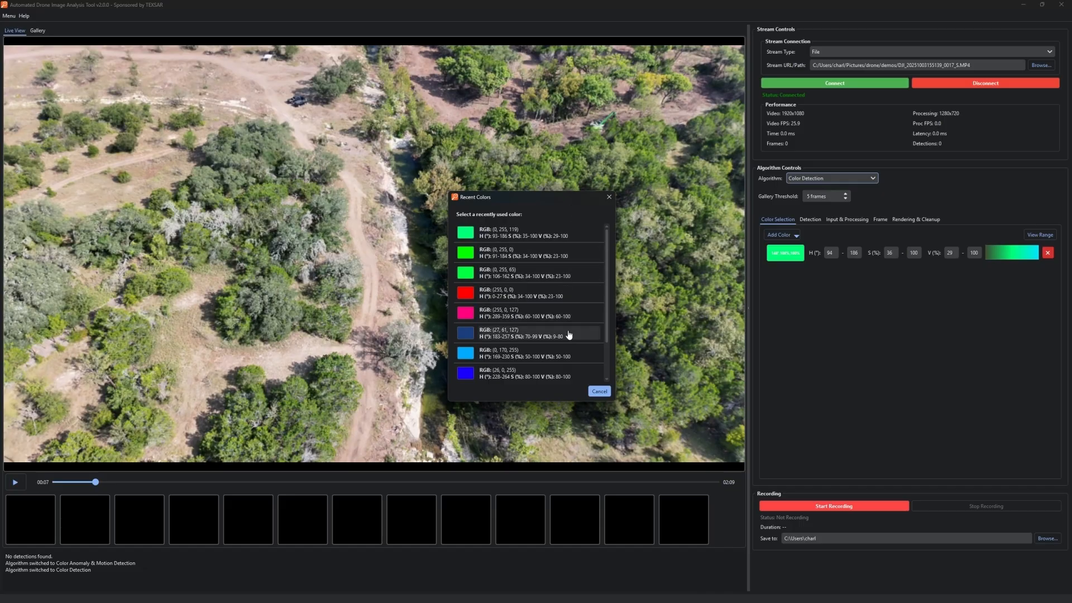
pyautogui.click(610, 197)
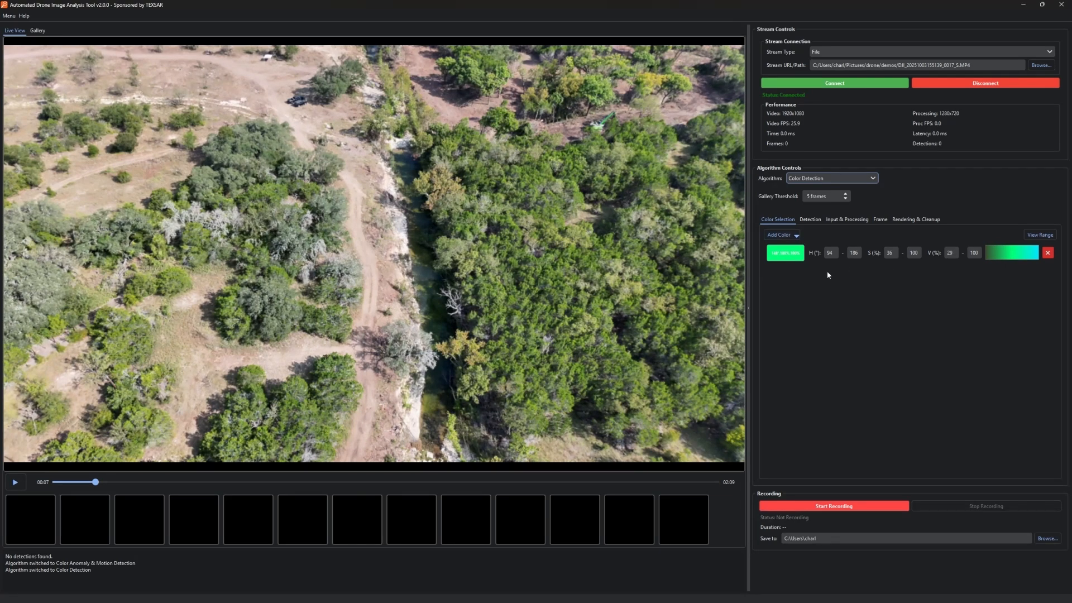
pyautogui.click(784, 254)
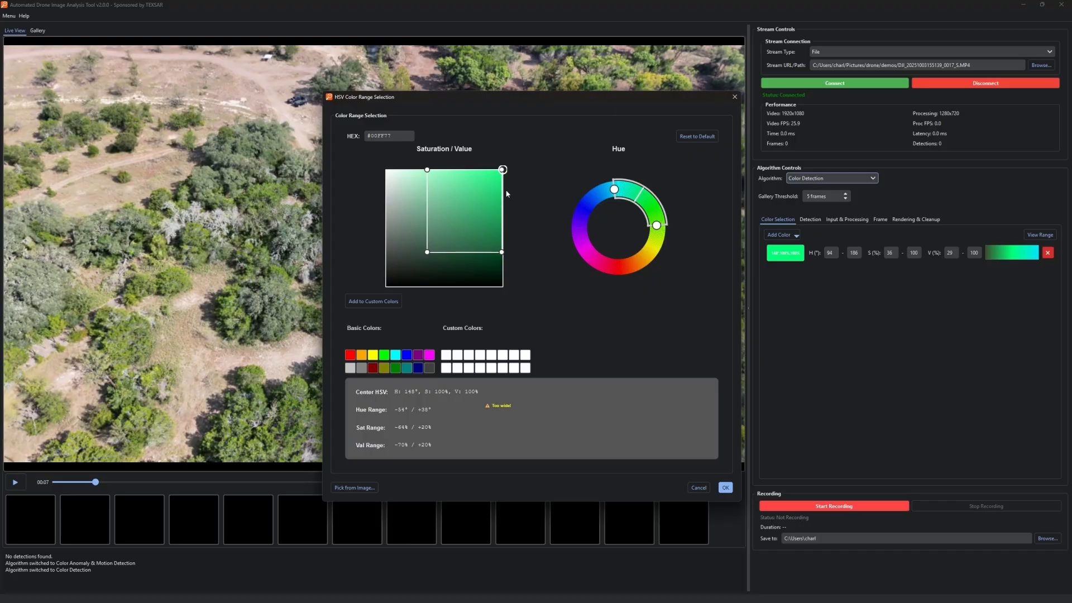
pyautogui.click(736, 100)
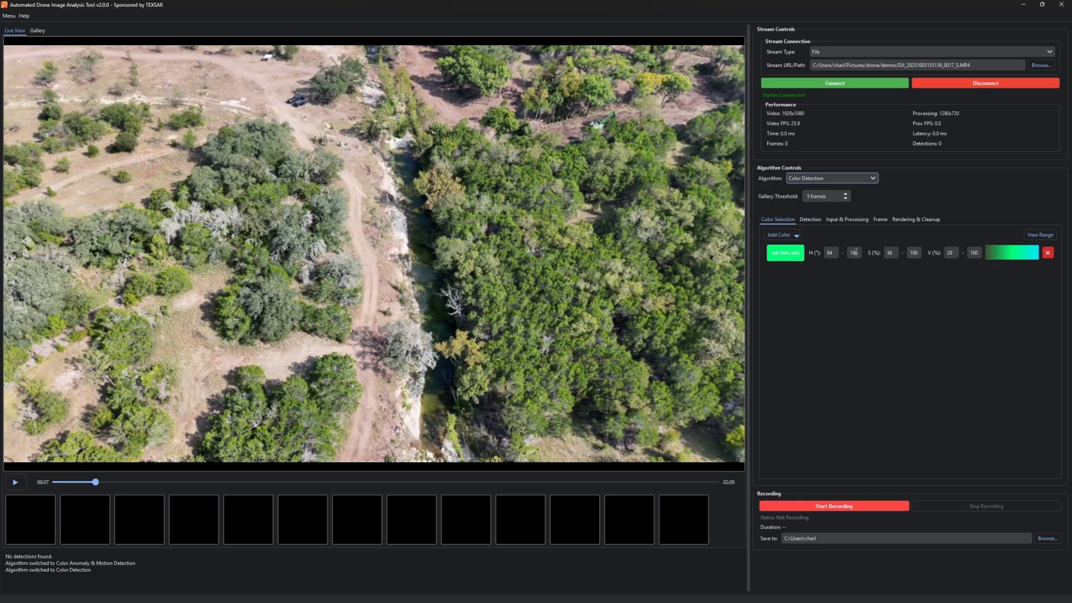
# Step: Add a red HSV color range with hue starting at 318° and both saturation and value at 80–100%
pyautogui.click(795, 236)
pyautogui.click(797, 251)
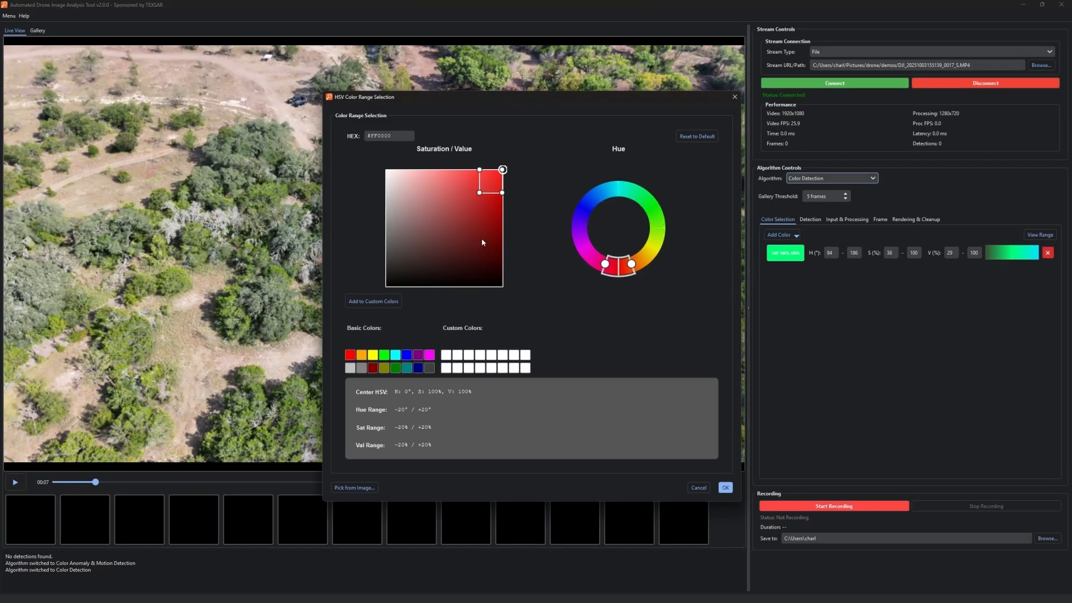
pyautogui.moveTo(632, 265); pyautogui.dragTo(590, 262)
pyautogui.click(726, 489)
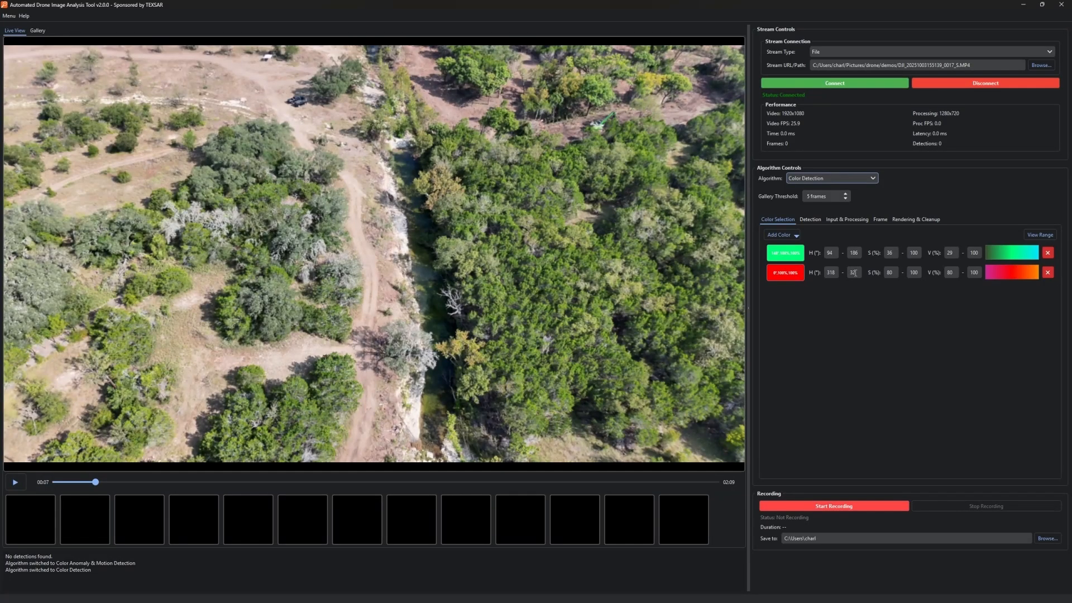
# Step: View the red color's HSV range settings without changing them, and remove the red color range from the list
pyautogui.click(788, 277)
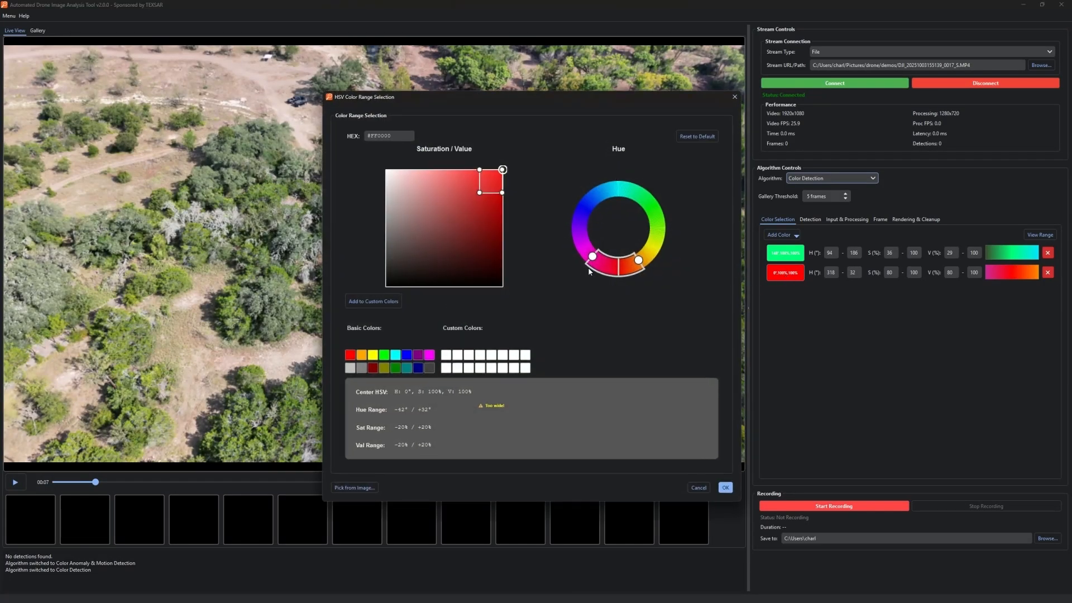
pyautogui.click(699, 488)
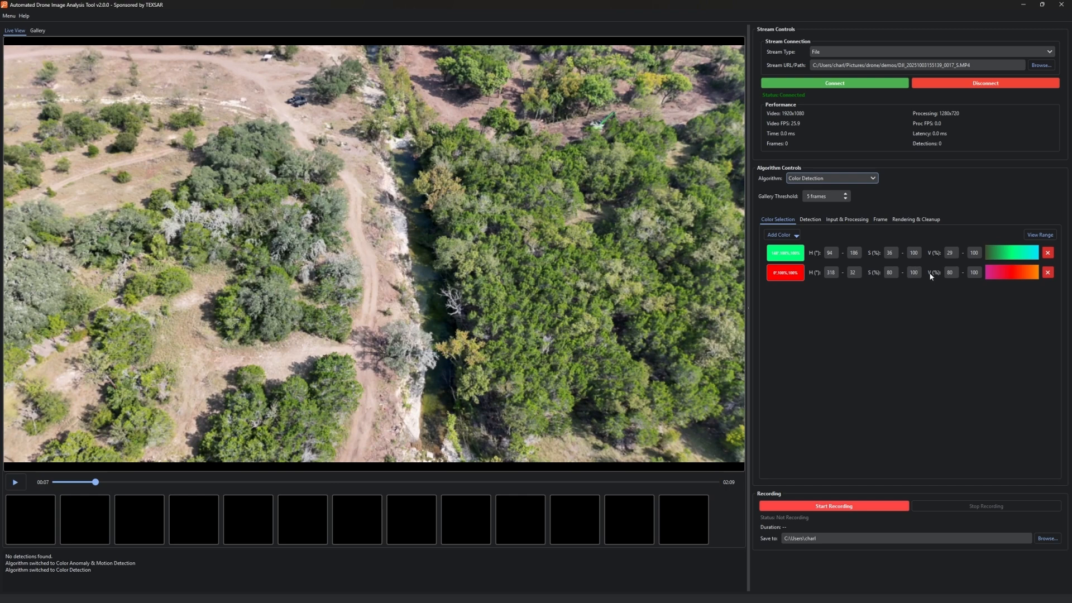
pyautogui.click(1047, 272)
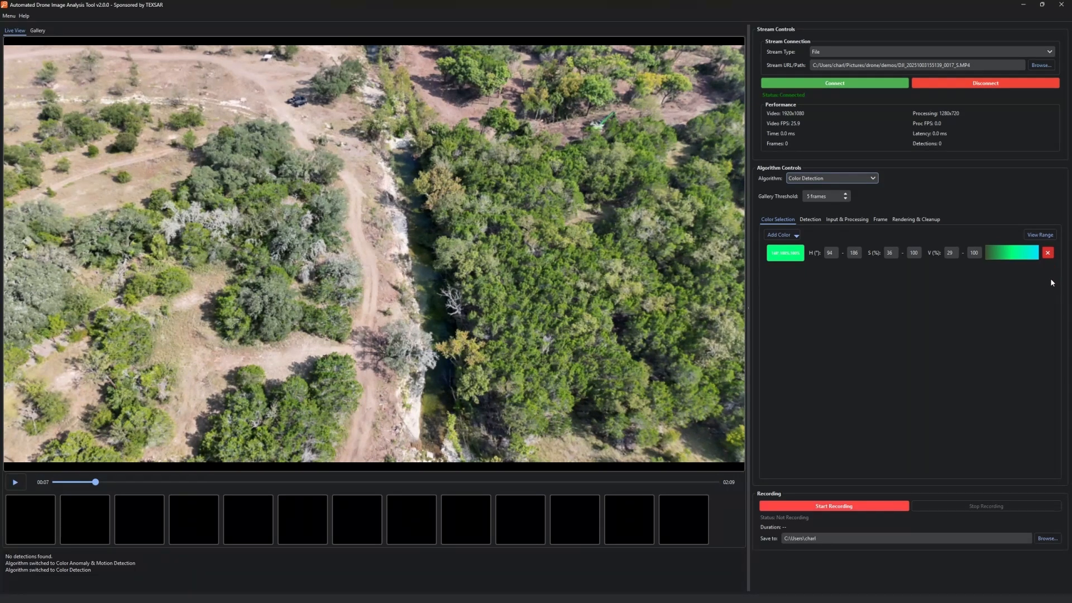
# Step: Set the detection confidence threshold to 14%
pyautogui.click(811, 219)
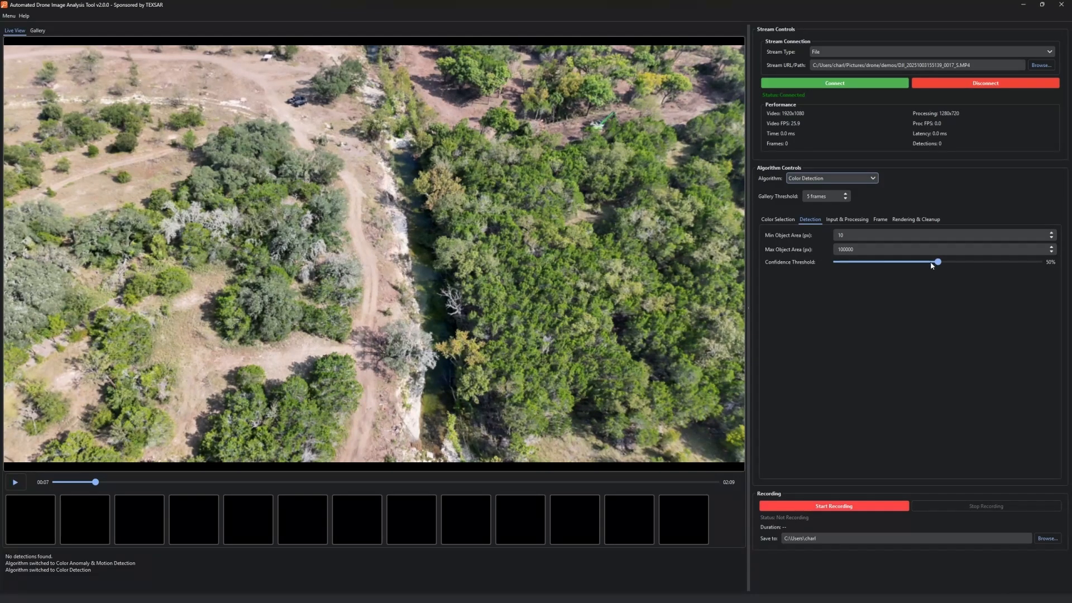
pyautogui.moveTo(931, 265)
pyautogui.moveTo(872, 263)
pyautogui.moveTo(938, 263); pyautogui.dragTo(881, 264)
# Step: Rewind the video to the start, show the color range list, and play the video with color detection until about 00:12
pyautogui.moveTo(96, 482); pyautogui.dragTo(55, 482)
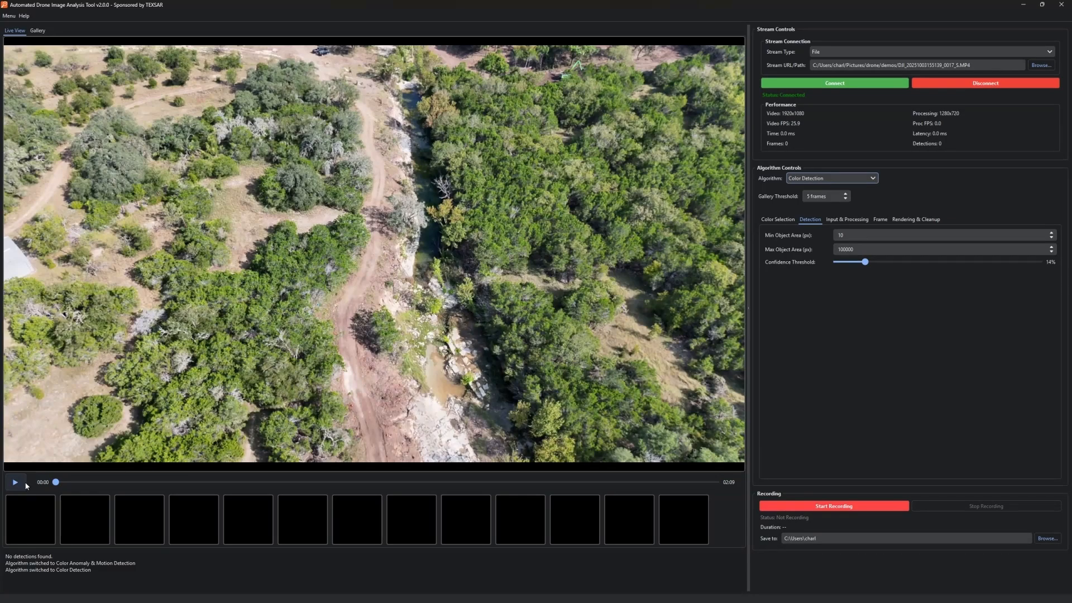
pyautogui.click(779, 220)
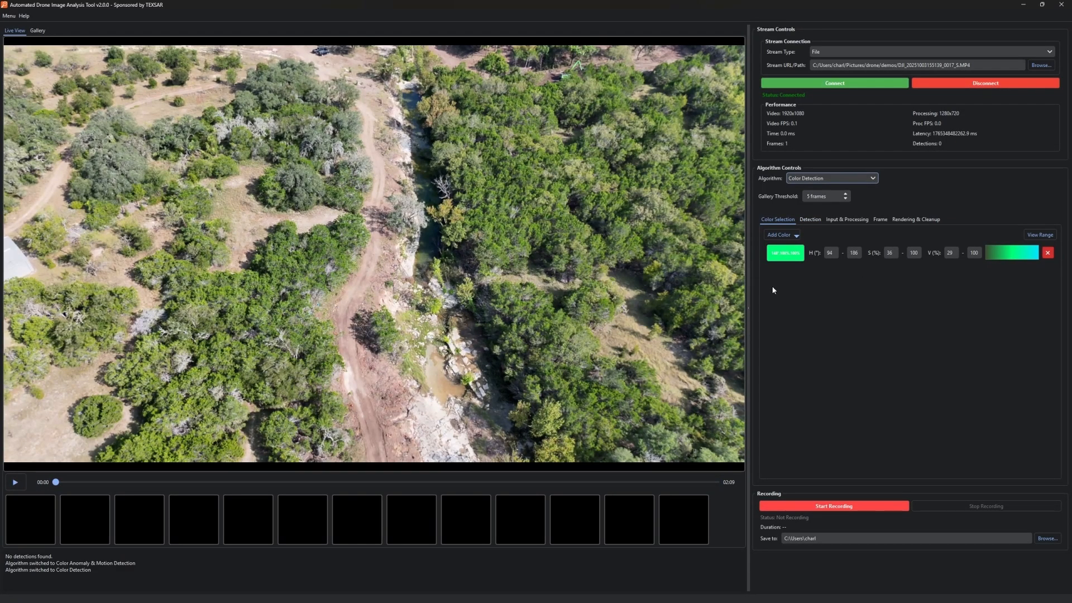
pyautogui.click(15, 483)
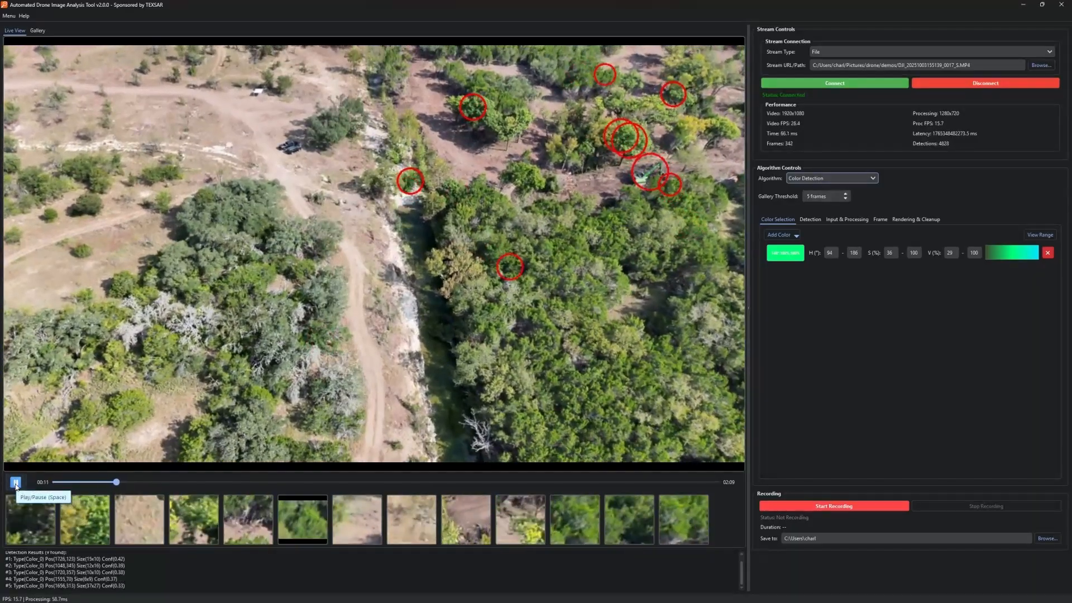
pyautogui.click(15, 484)
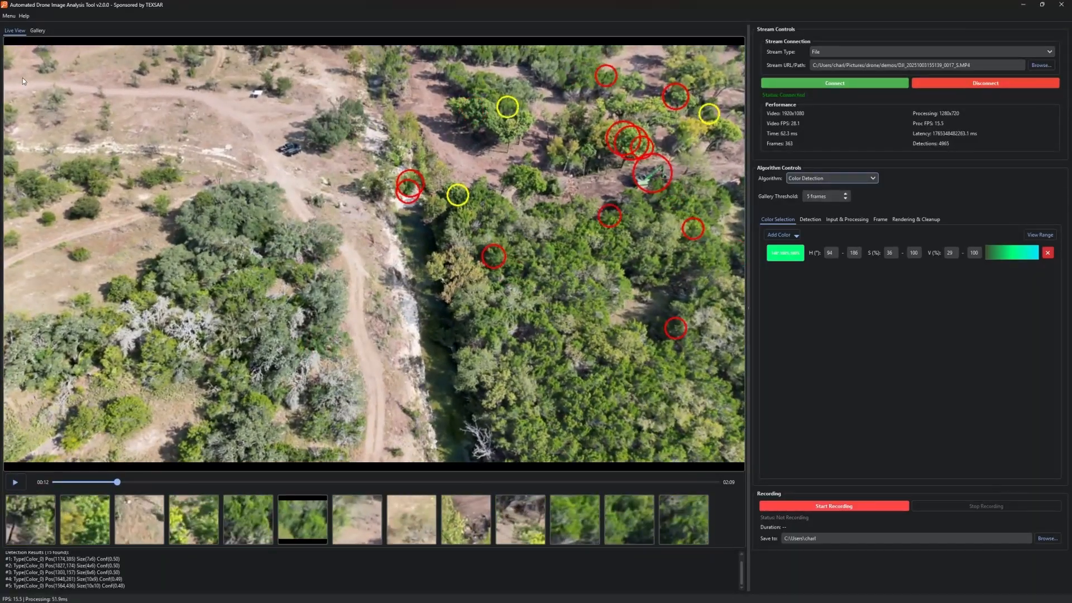
# Step: Look through the detection gallery's thumbnails and open the Frame 14 detection of the green machine in the video view
pyautogui.click(37, 31)
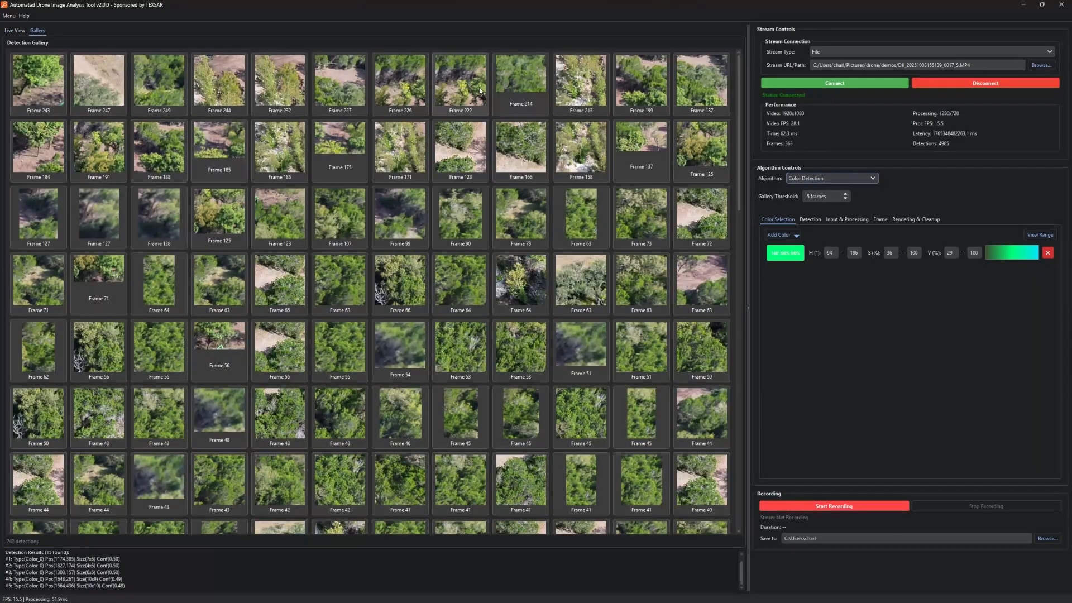
pyautogui.scroll(-6, 408, 139)
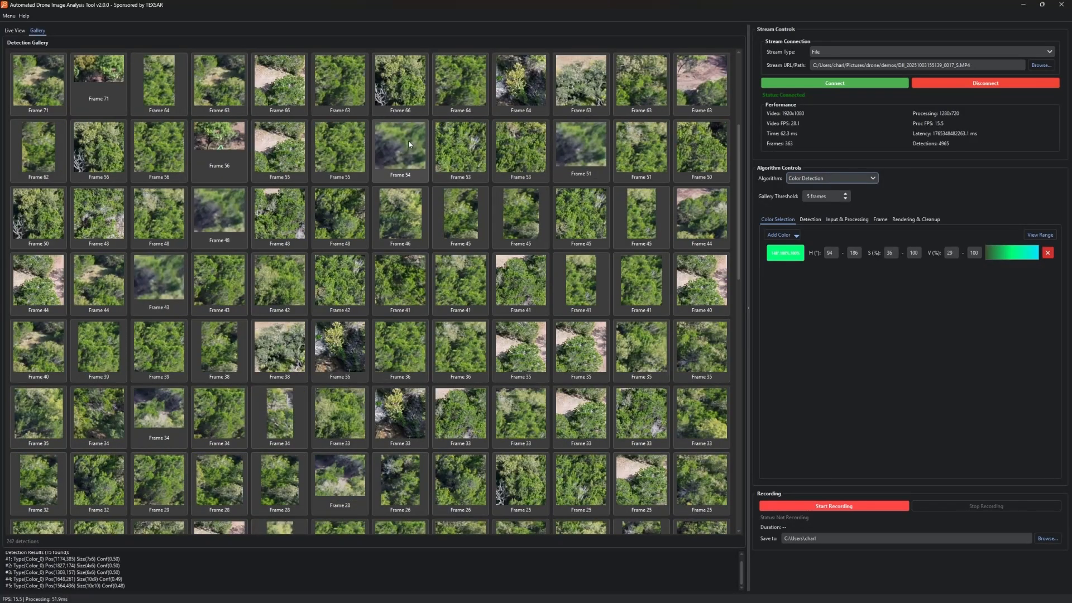
pyautogui.scroll(-6, 409, 144)
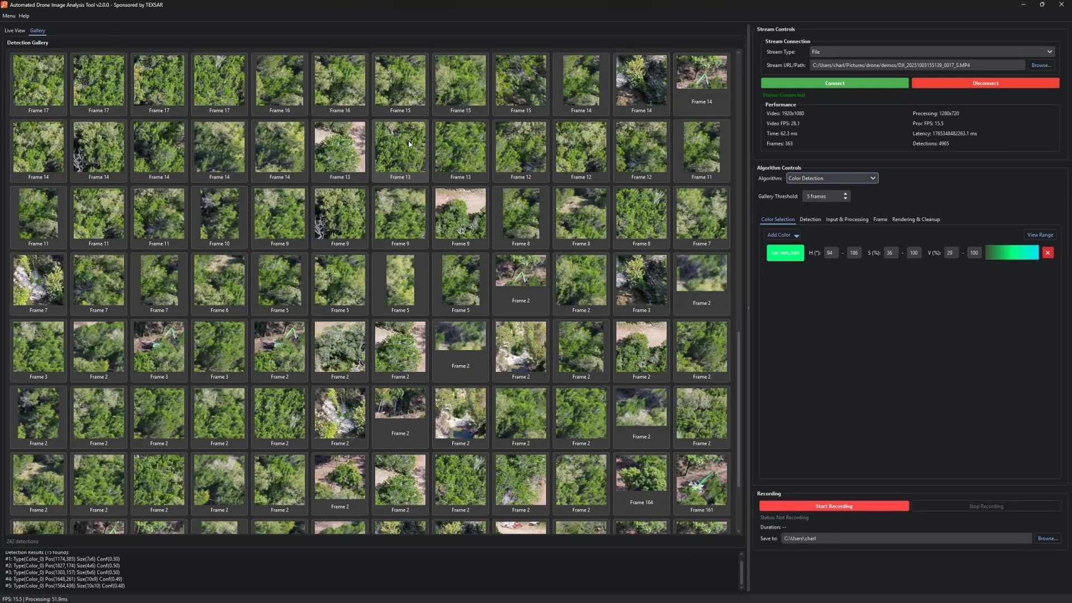
pyautogui.scroll(-3, 409, 144)
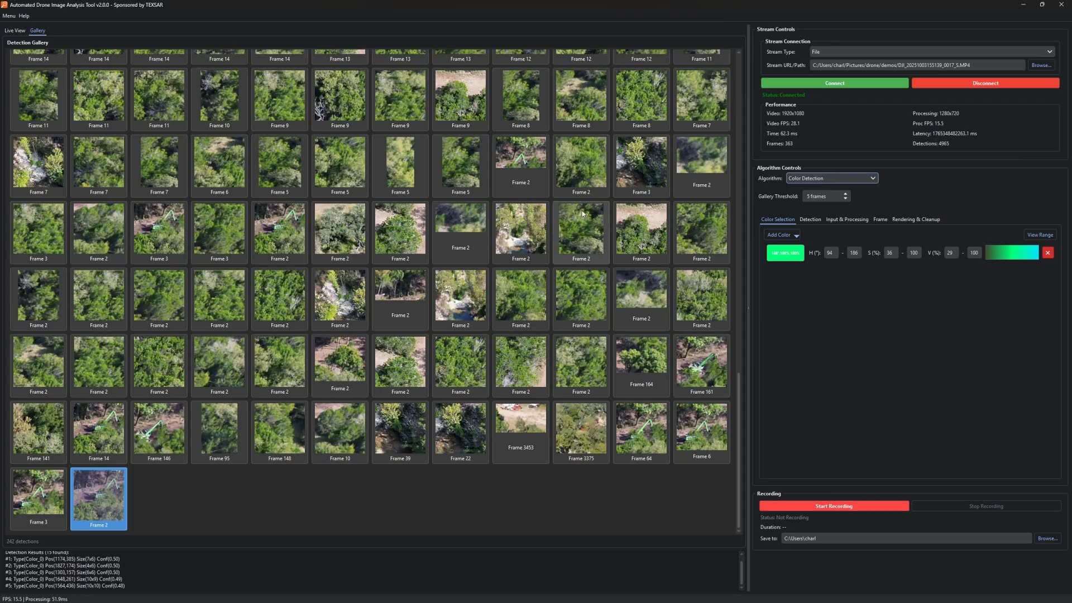
pyautogui.scroll(3, 583, 213)
pyautogui.scroll(3, 581, 210)
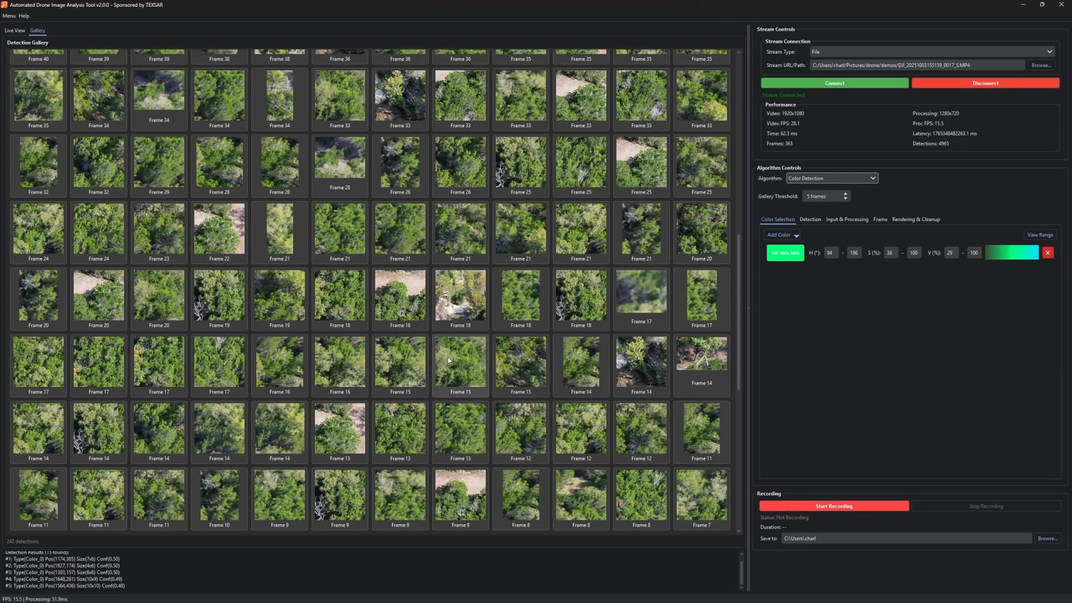
pyautogui.doubleClick(689, 360)
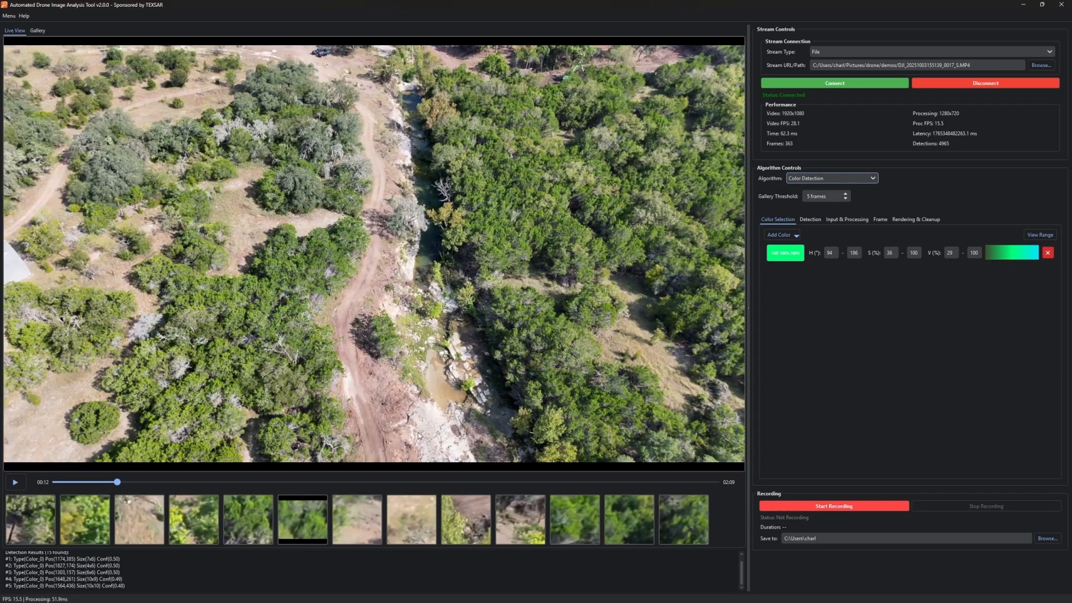